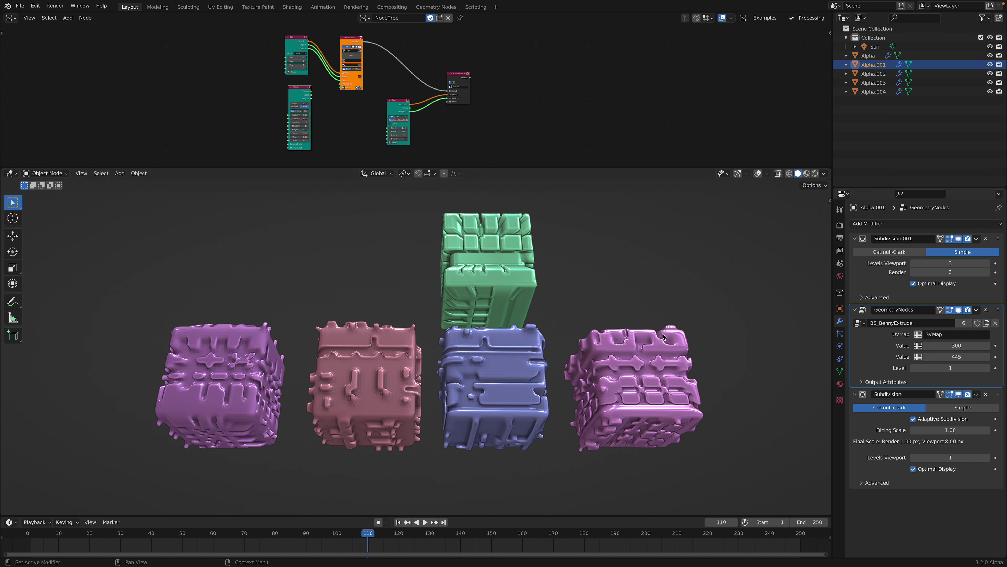
# Step: Turn on the overlays and gizmos in the 3D viewport
pyautogui.click(757, 173)
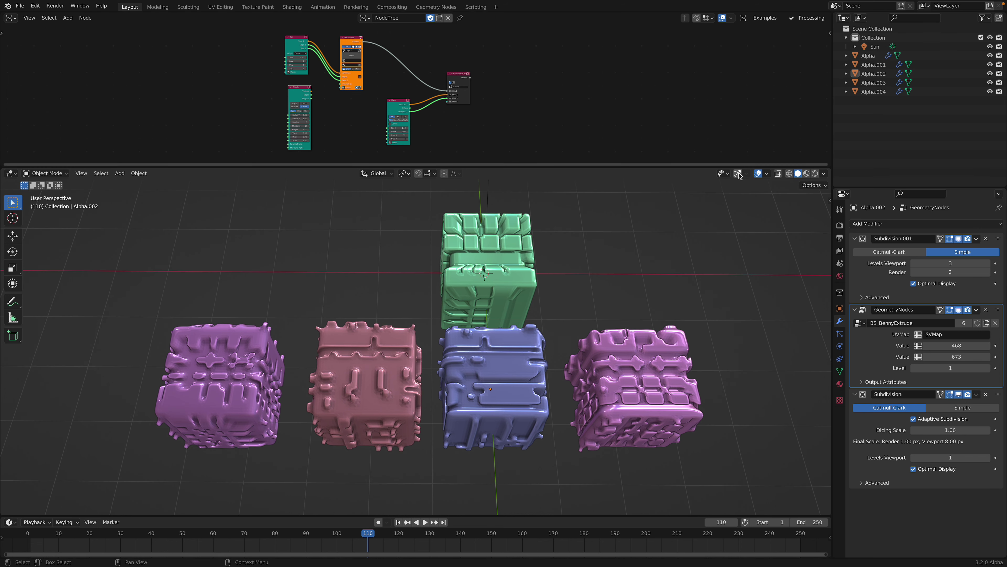
pyautogui.click(737, 173)
pyautogui.click(604, 355)
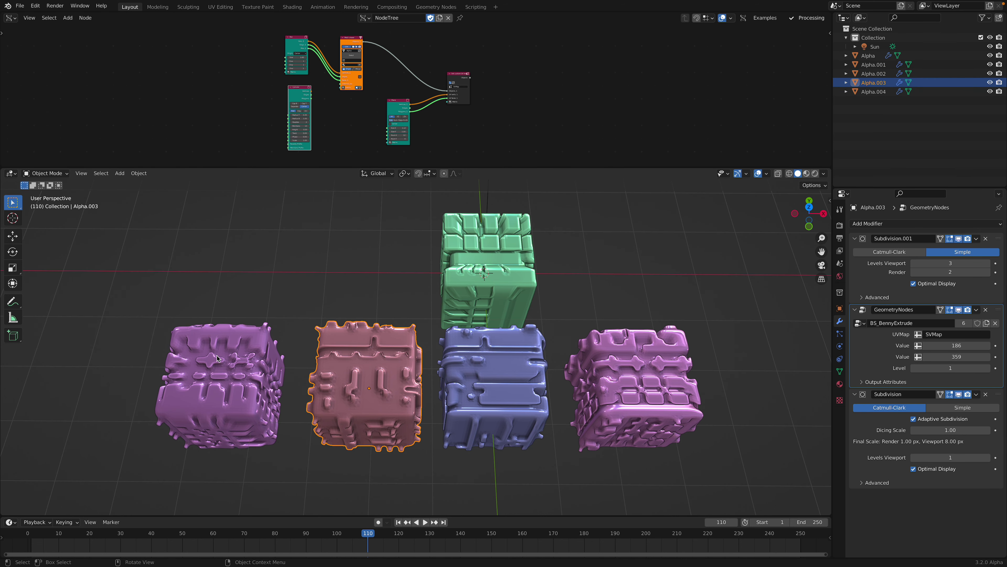
# Step: Vary the extrusion pattern on the cube Alpha.001 by adjusting both BS_BennyExtrude Value inputs, trying 380 and 390 for the first and 667 for the second
pyautogui.click(647, 364)
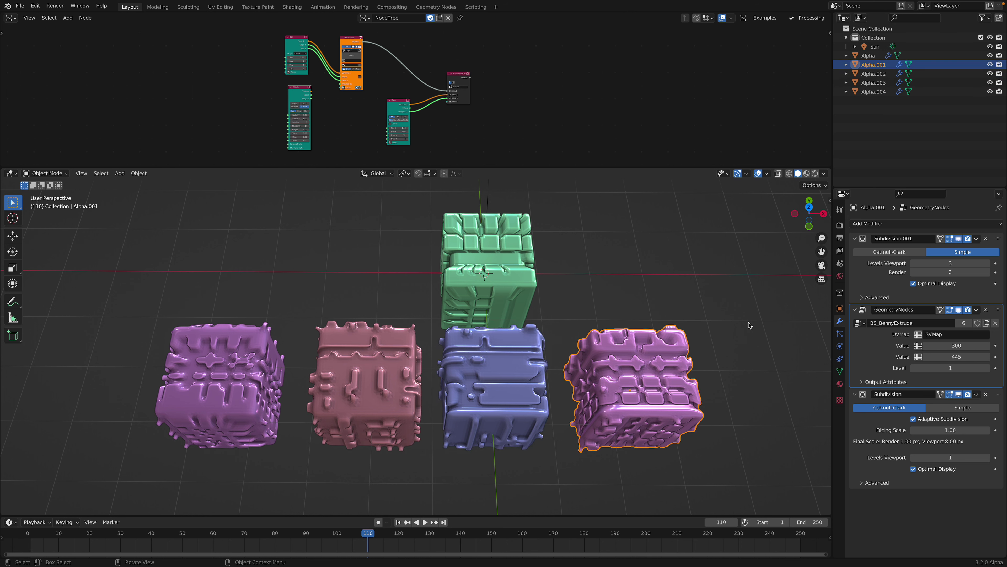
pyautogui.click(956, 345)
pyautogui.write('380')
pyautogui.press('Return')
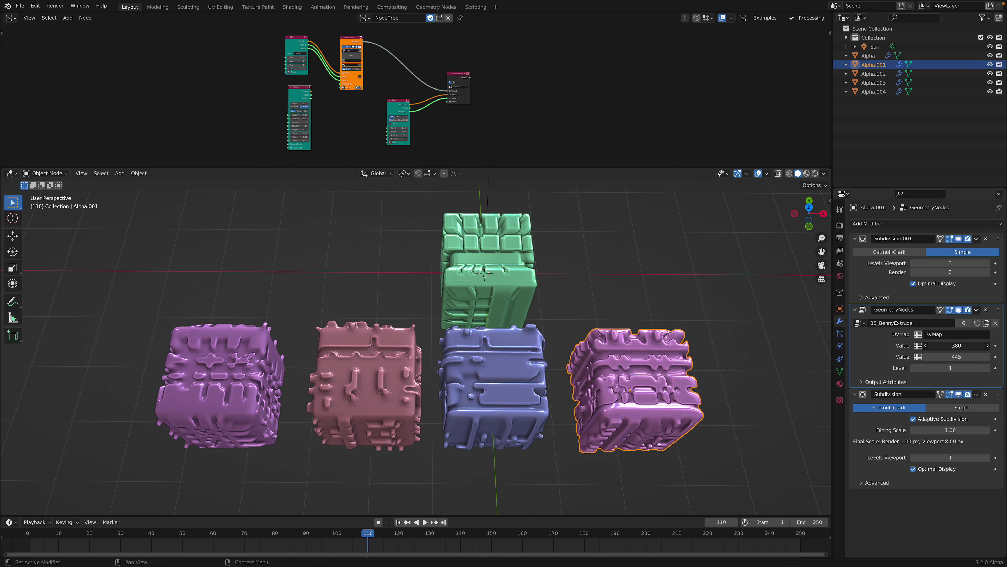
pyautogui.moveTo(957, 345); pyautogui.dragTo(988, 356)
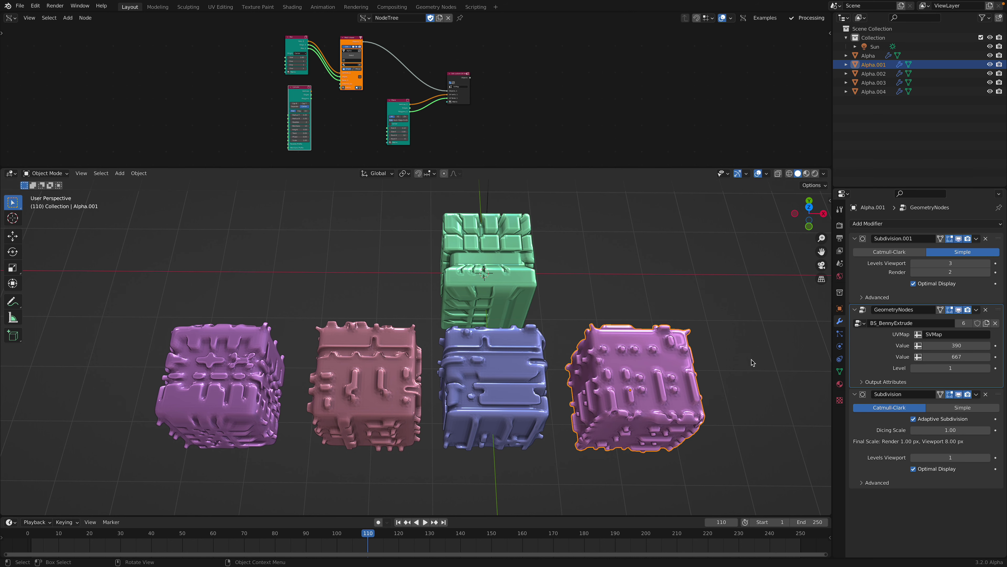
pyautogui.moveTo(733, 357); pyautogui.dragTo(728, 355, button='middle')
pyautogui.moveTo(959, 345)
pyautogui.mouseDown()
pyautogui.moveTo(939, 345)
pyautogui.moveTo(983, 345)
pyautogui.moveTo(943, 357)
pyautogui.mouseUp()
# Step: Set the cube Alpha.002's BS_BennyExtrude Values to 628 and 587 and its Level to 0
pyautogui.click(506, 340)
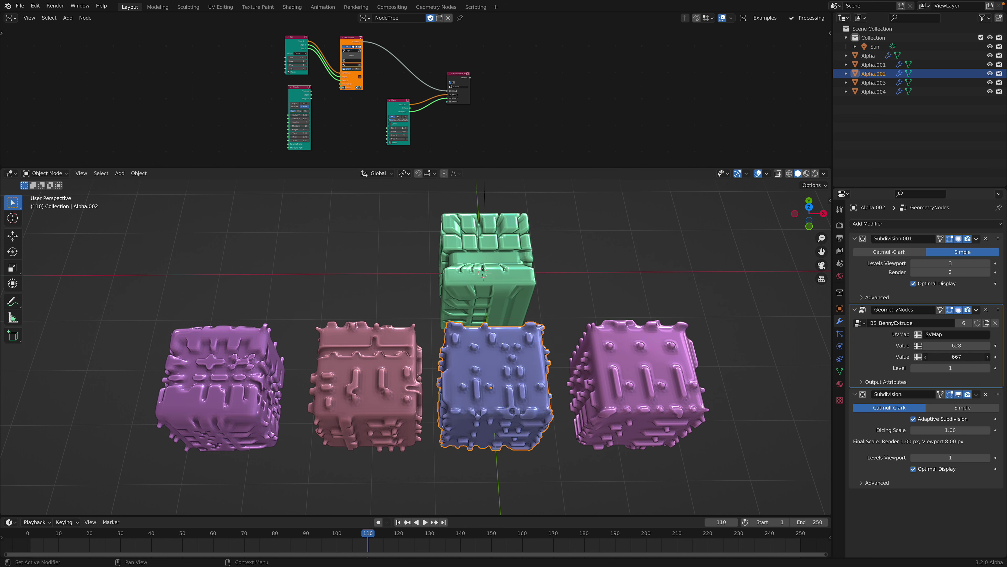
pyautogui.click(920, 368)
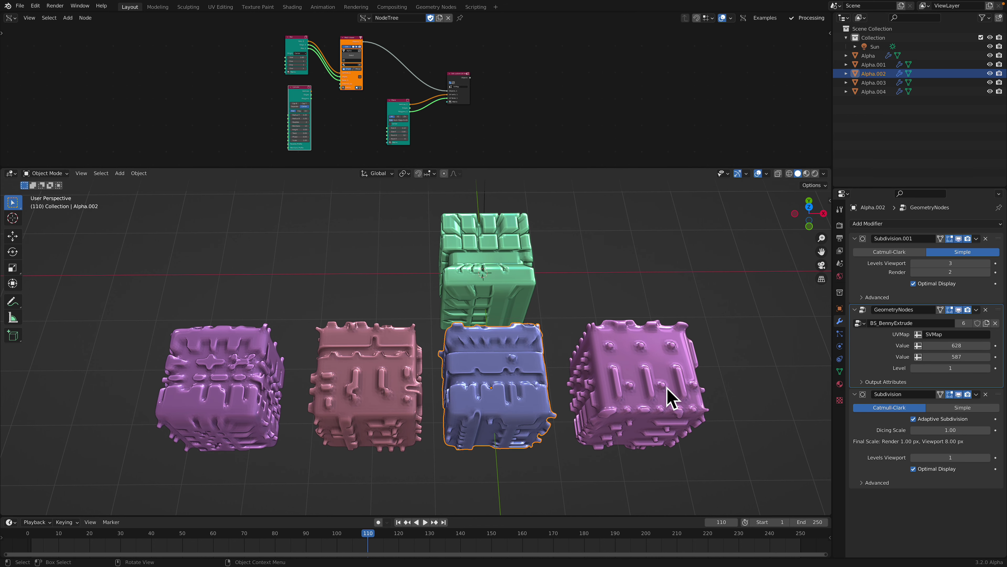
pyautogui.moveTo(682, 377); pyautogui.dragTo(676, 359, button='middle')
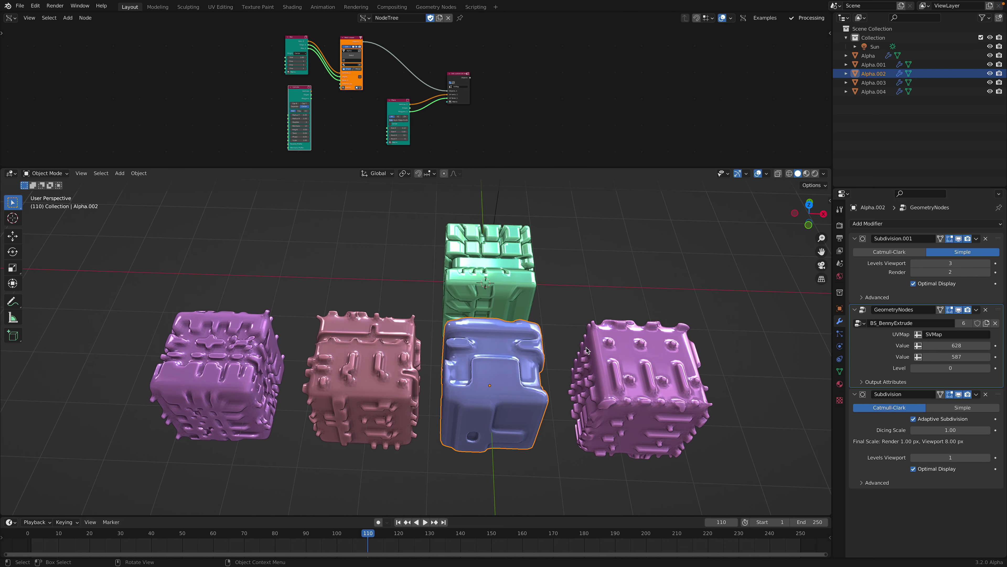
# Step: Set the cube Alpha.003's BS_BennyExtrude Level to 0 and its second Value to 429
pyautogui.click(363, 381)
pyautogui.click(915, 368)
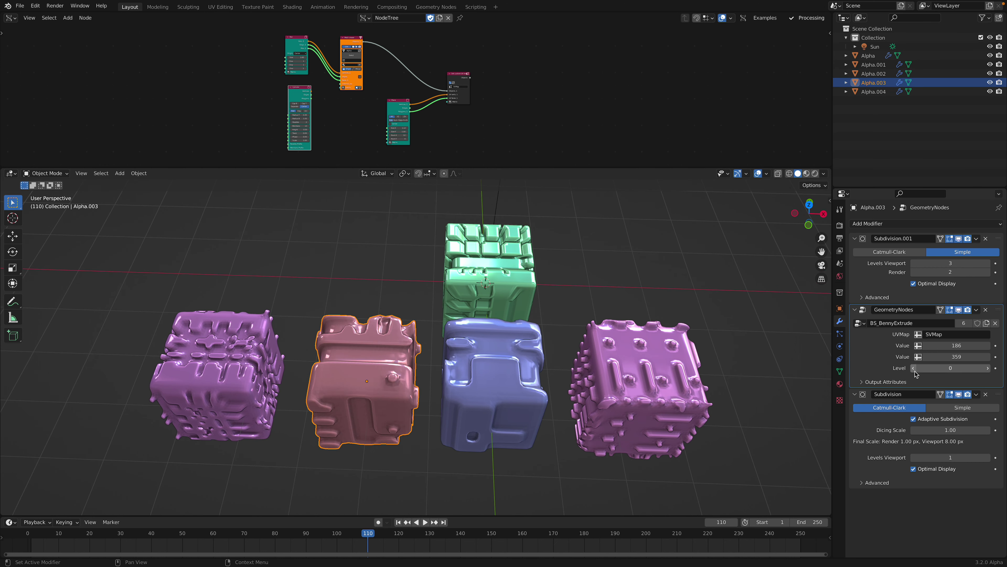
pyautogui.moveTo(937, 357); pyautogui.dragTo(965, 357)
pyautogui.moveTo(613, 355); pyautogui.dragTo(601, 346, button='middle')
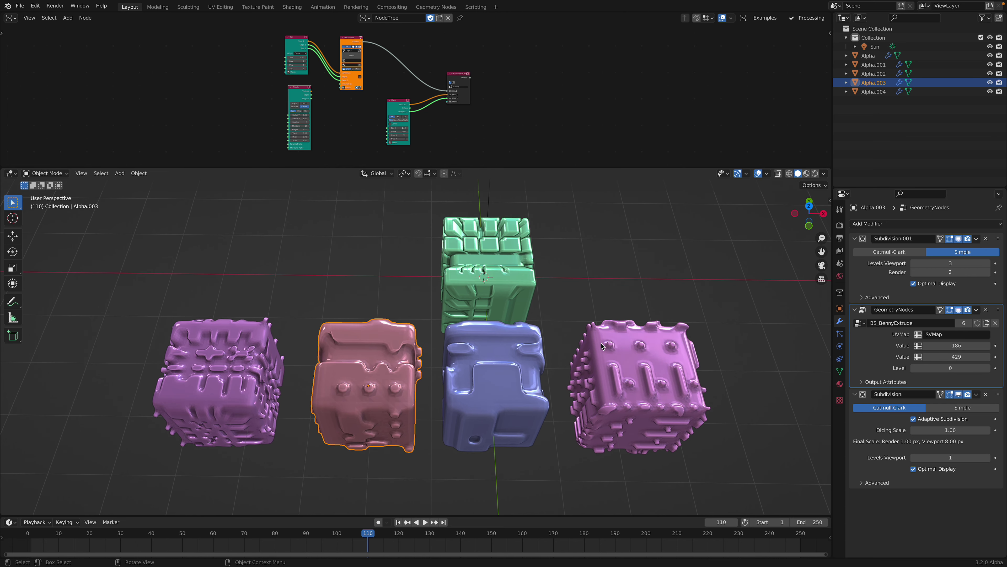
# Step: Preview the cubes in rendered shading and return the viewport to solid shading
pyautogui.click(815, 174)
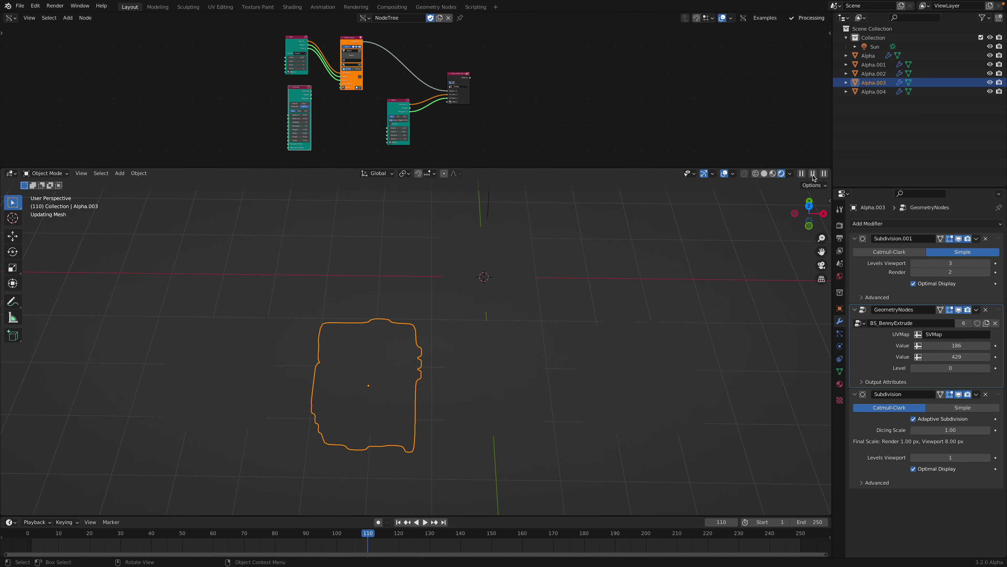
pyautogui.click(486, 348)
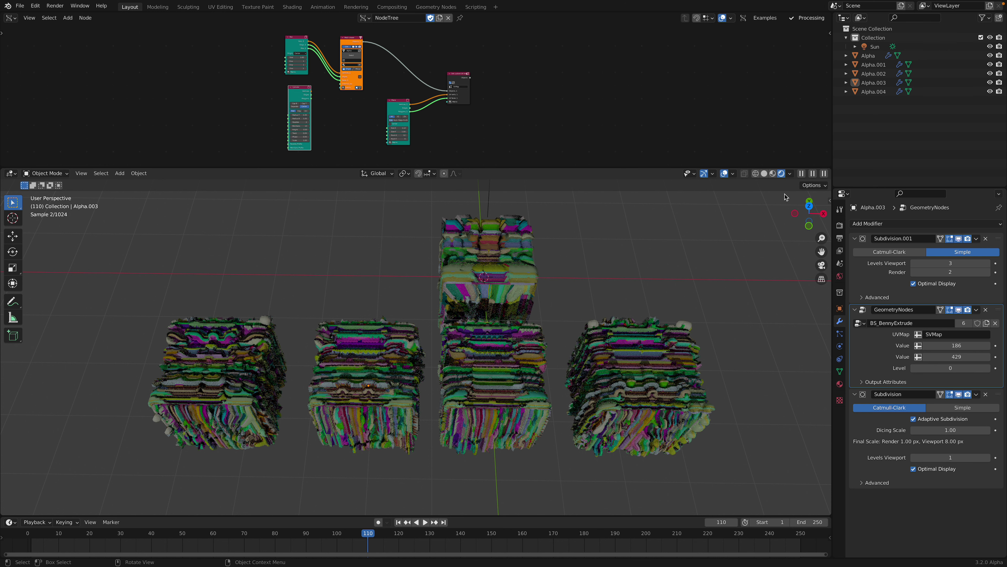
pyautogui.click(766, 175)
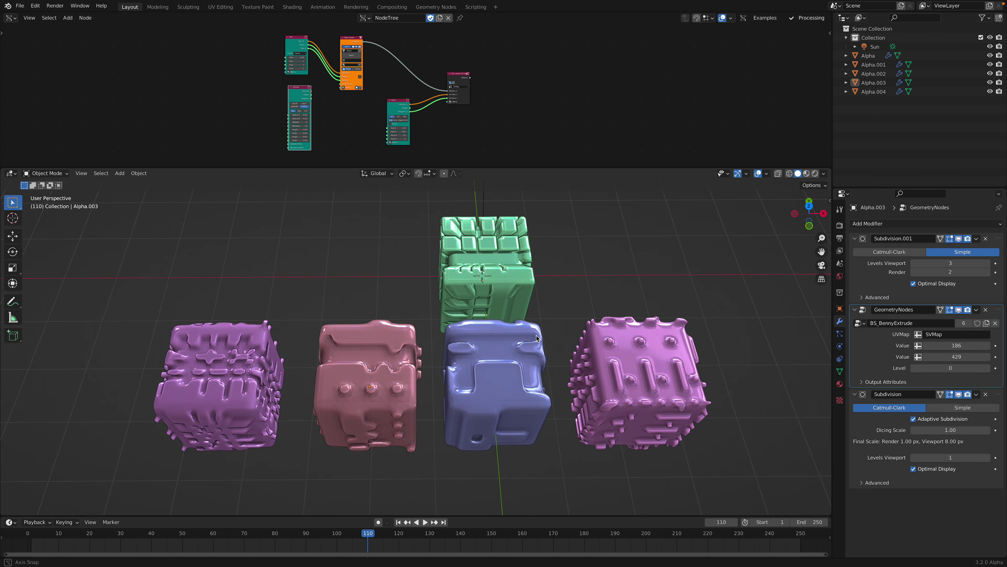
# Step: Select the green Alpha cube and make the Sverchok node editor taller
pyautogui.click(497, 265)
pyautogui.keyDown('shift'); pyautogui.moveTo(543, 271); pyautogui.dragTo(517, 195, button='middle'); pyautogui.keyUp('shift')
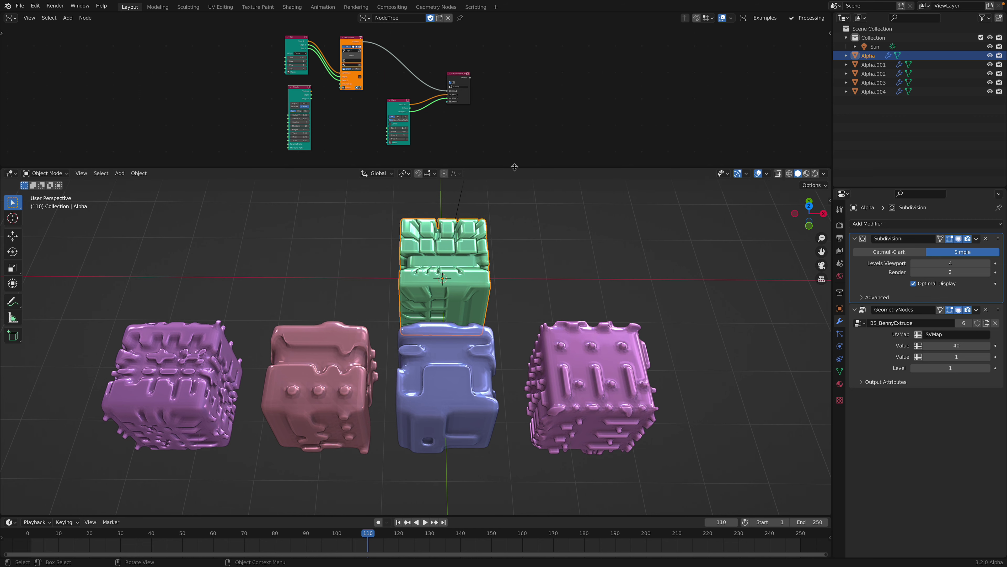
pyautogui.moveTo(515, 167); pyautogui.dragTo(515, 255)
pyautogui.scroll(5, 414, 176)
# Step: Rearrange the Mesh viewer, Box, Plane and Cylinder nodes to lay the tree out more clearly
pyautogui.moveTo(323, 55); pyautogui.dragTo(387, 58)
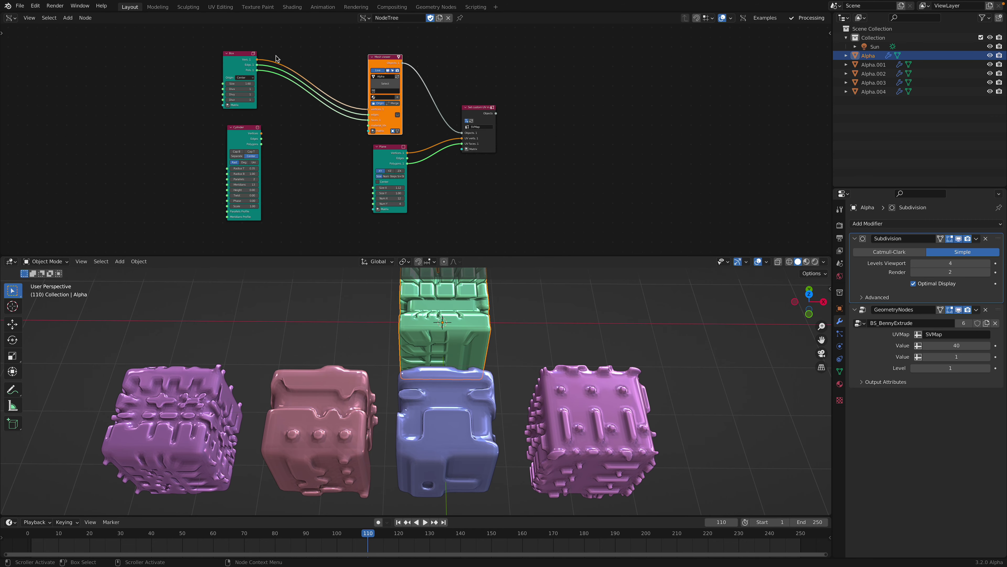
pyautogui.moveTo(246, 53); pyautogui.dragTo(288, 52)
pyautogui.scroll(1, 357, 119)
pyautogui.moveTo(389, 150); pyautogui.dragTo(373, 154)
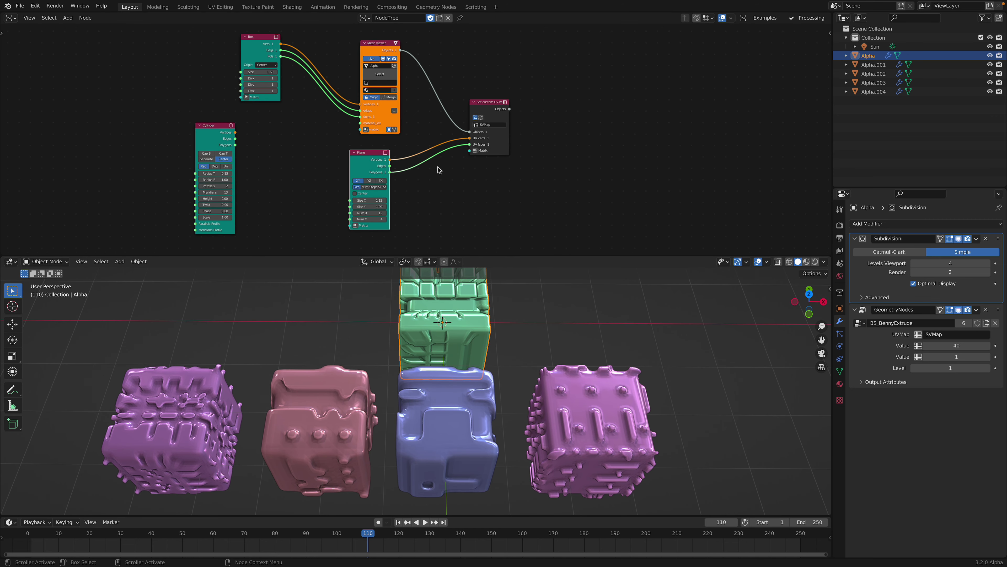
pyautogui.moveTo(486, 178); pyautogui.dragTo(483, 196, button='middle')
pyautogui.moveTo(219, 145); pyautogui.dragTo(273, 142)
pyautogui.scroll(1, 273, 119)
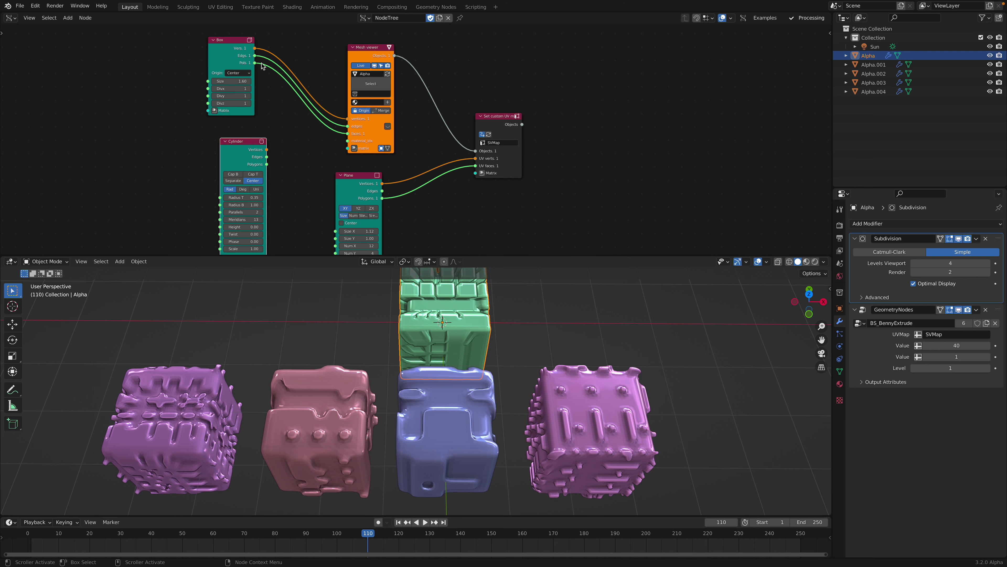
pyautogui.moveTo(239, 53); pyautogui.dragTo(245, 58)
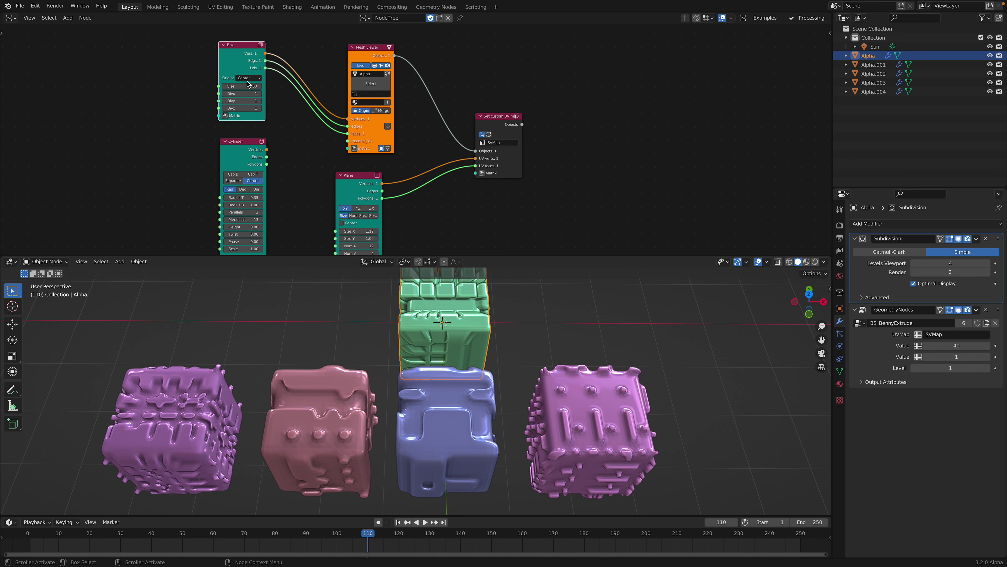
# Step: Reduce the node editor's height and reposition the Plane node beneath the Mesh viewer
pyautogui.moveTo(469, 255); pyautogui.dragTo(469, 206)
pyautogui.moveTo(362, 161); pyautogui.dragTo(367, 150)
pyautogui.scroll(-3, 376, 117)
pyautogui.click(271, 65)
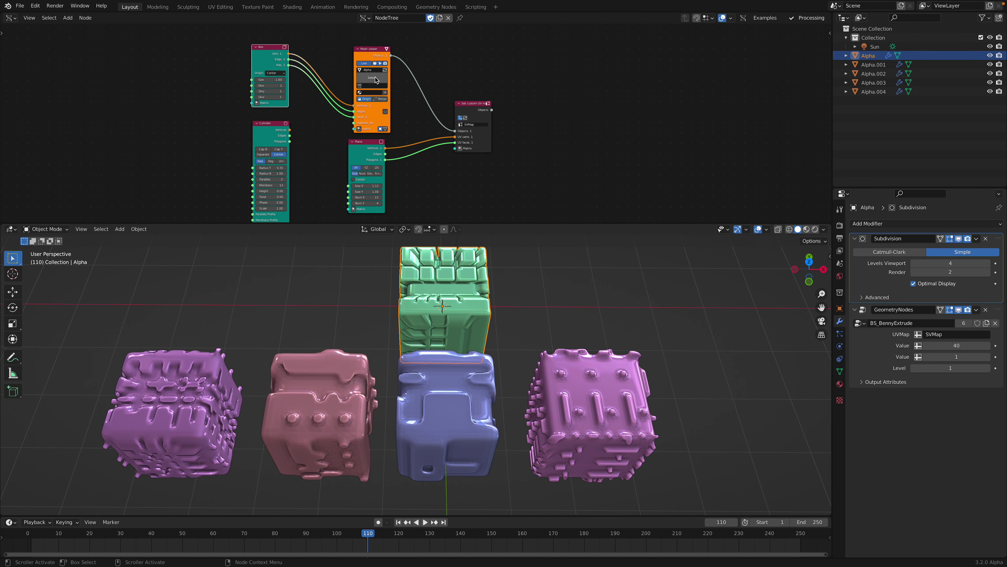
# Step: Examine the Mesh viewer's Alpha object and select each of the four cube copies to compare their modifier settings
pyautogui.scroll(2, 351, 82)
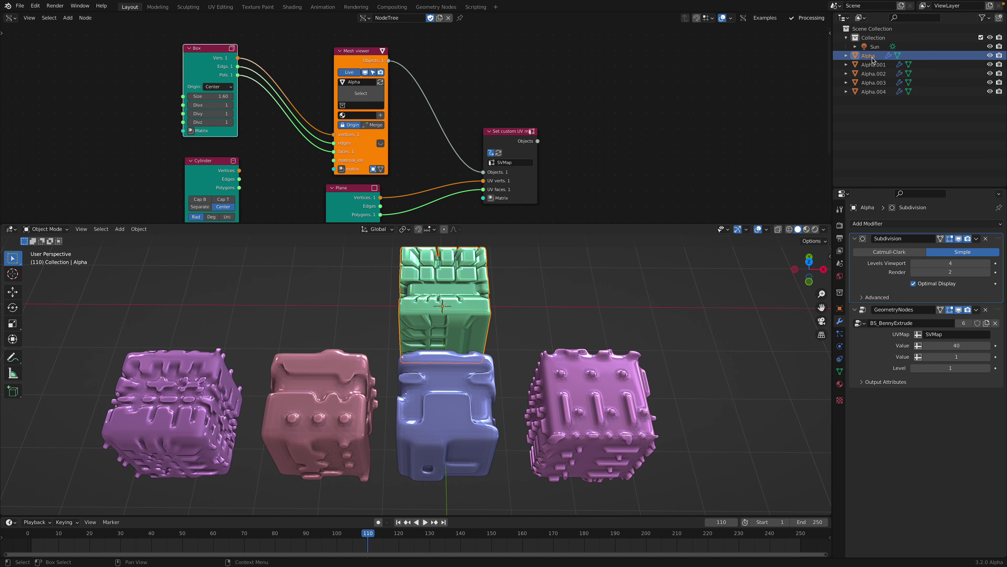
pyautogui.scroll(2, 431, 302)
pyautogui.scroll(-2, 431, 302)
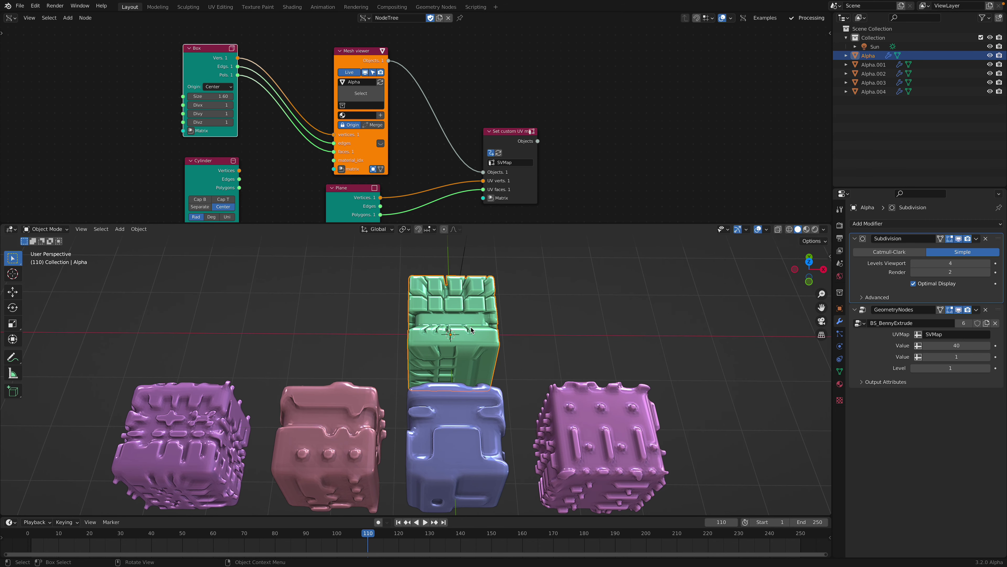
pyautogui.moveTo(432, 306); pyautogui.dragTo(445, 329, button='middle')
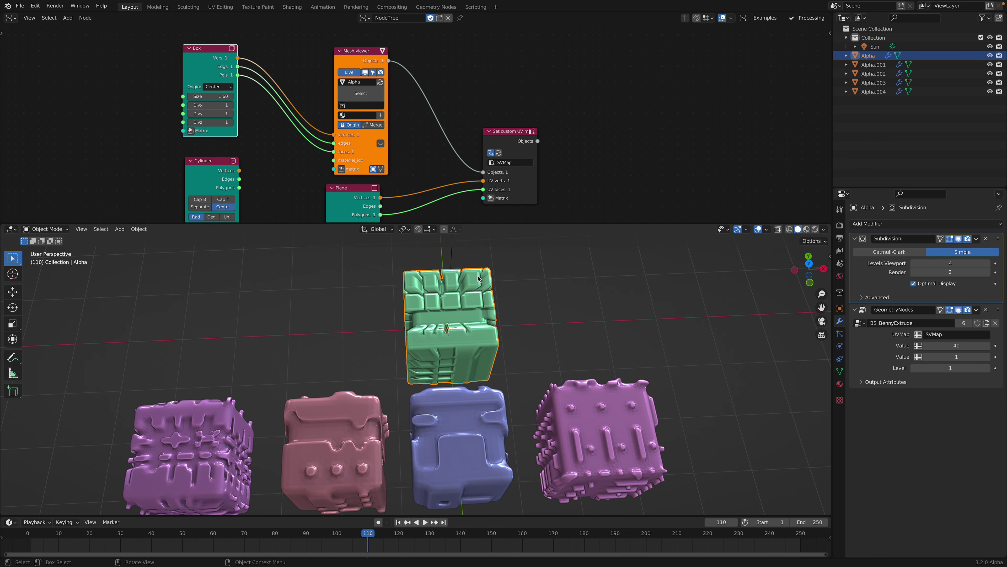
pyautogui.click(580, 429)
pyautogui.click(466, 432)
pyautogui.click(337, 443)
pyautogui.click(214, 450)
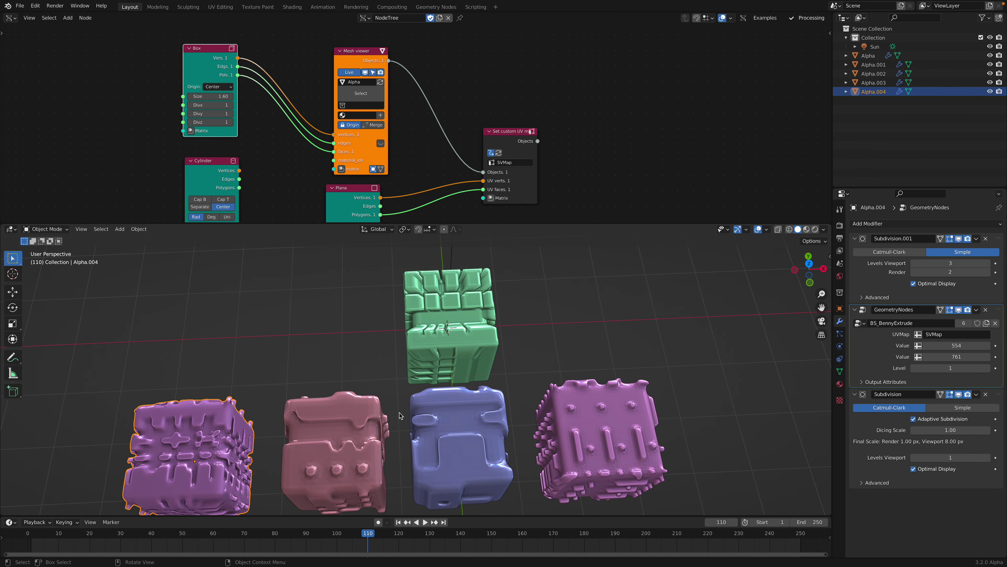
pyautogui.moveTo(456, 342); pyautogui.dragTo(449, 341, button='middle')
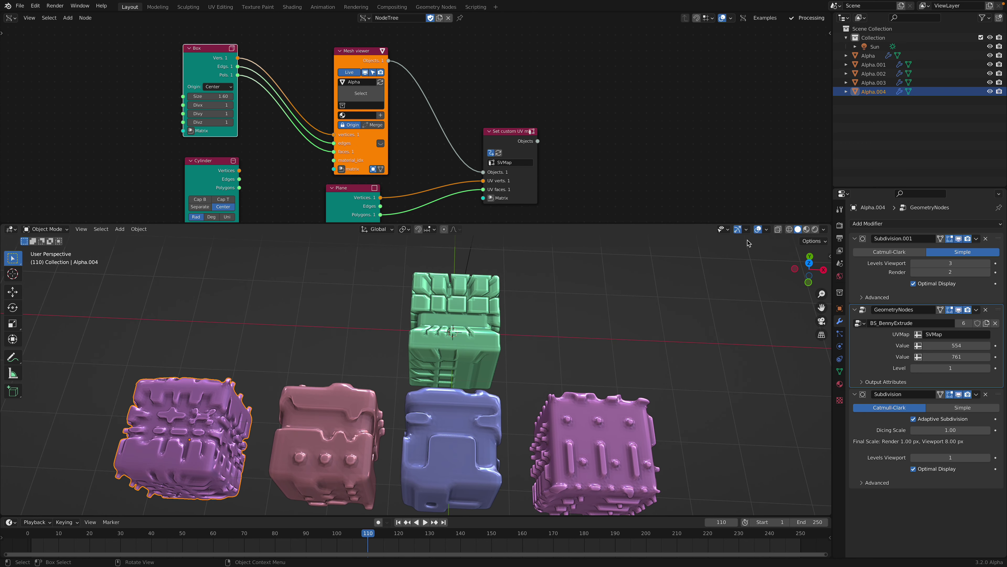
# Step: Split the 3D viewport vertically and switch the new area to the UV Editor
pyautogui.moveTo(828, 228); pyautogui.dragTo(512, 242)
pyautogui.click(522, 229)
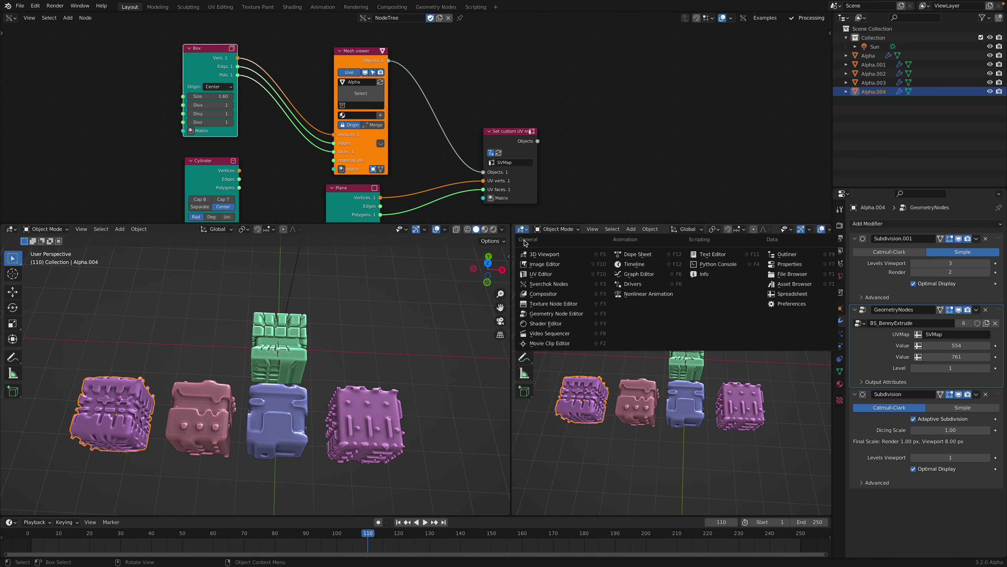
pyautogui.click(541, 274)
pyautogui.scroll(2, 334, 321)
# Step: Enter Edit Mode on the green Alpha cube and select its whole mesh to display its UV layout
pyautogui.click(331, 322)
pyautogui.scroll(2, 331, 323)
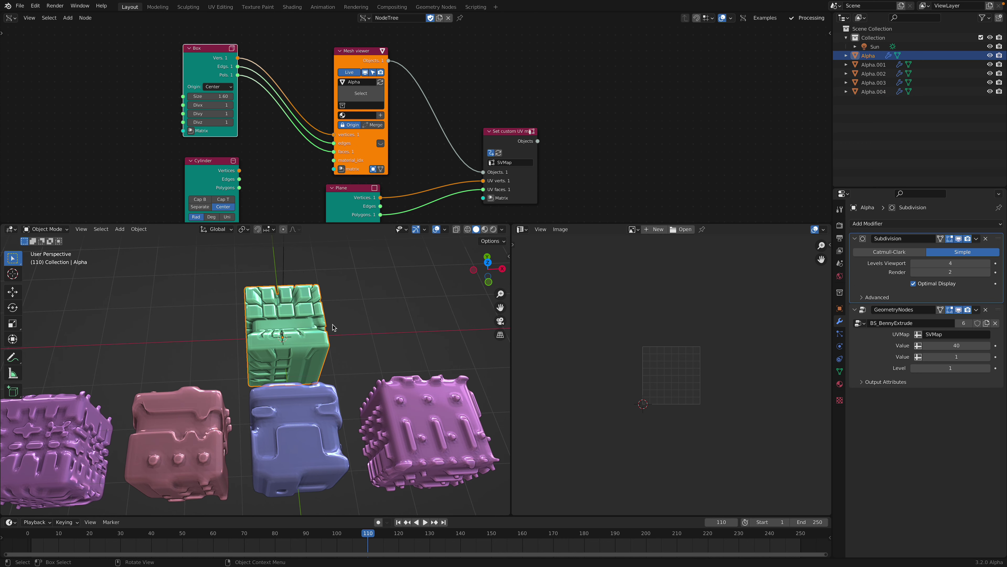
pyautogui.press('Tab')
pyautogui.press('a')
pyautogui.scroll(4, 671, 383)
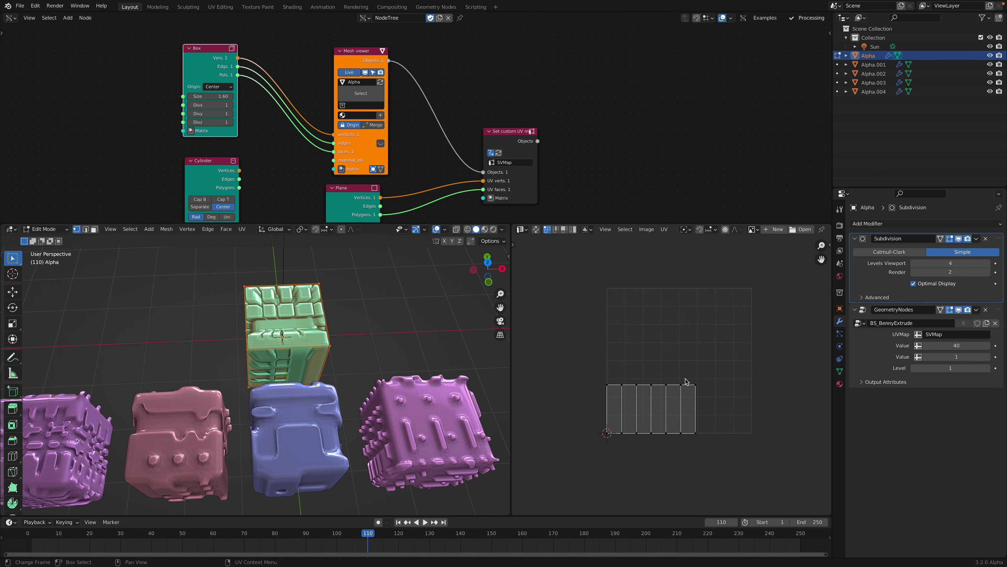
# Step: Set the Plane node's Size X to 1.82 and Size Y to 2.96 to enlarge the cube's UV layout
pyautogui.scroll(-3, 545, 135)
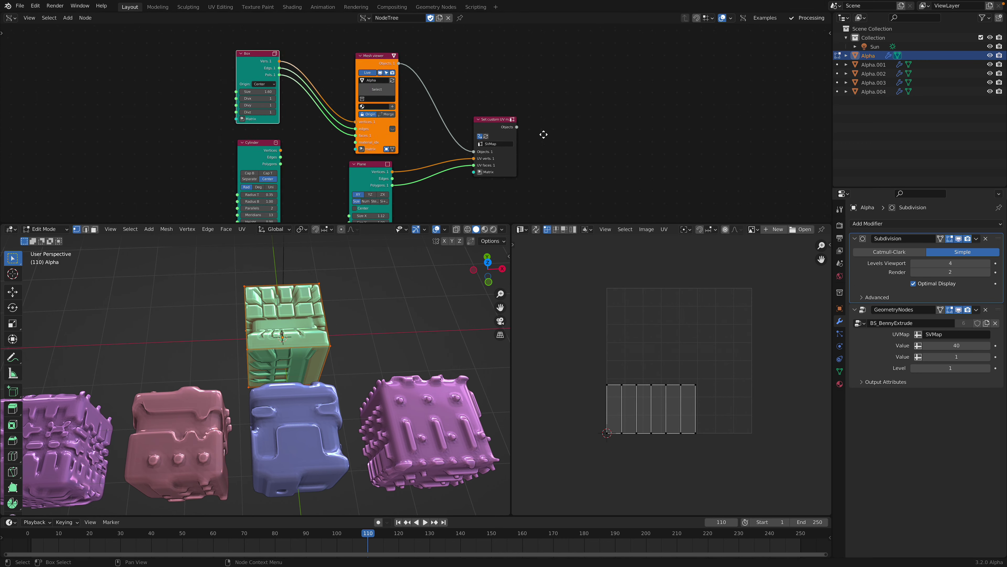
pyautogui.moveTo(493, 190); pyautogui.dragTo(502, 163, button='middle')
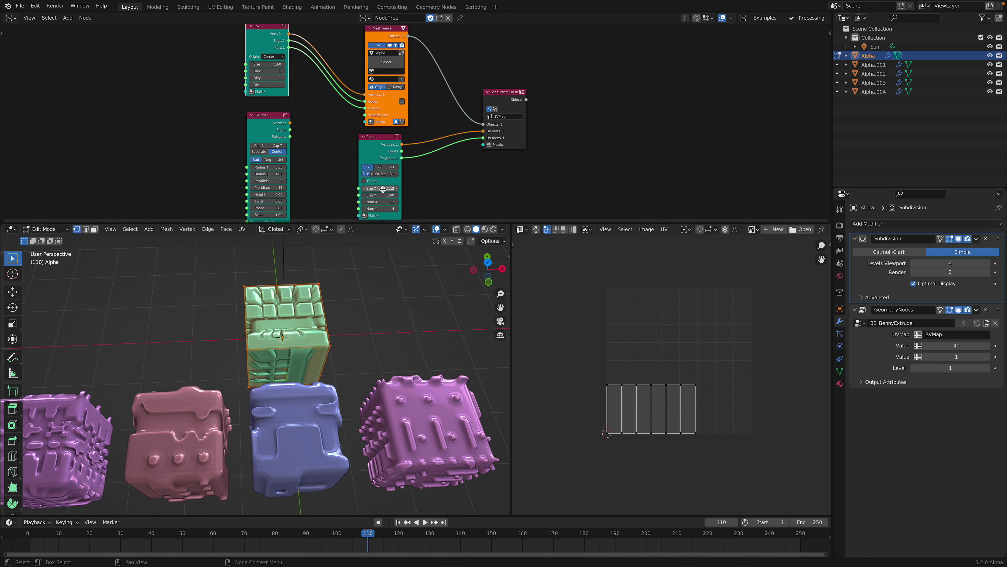
pyautogui.moveTo(383, 189); pyautogui.dragTo(424, 195)
pyautogui.moveTo(397, 333); pyautogui.dragTo(349, 341, button='middle')
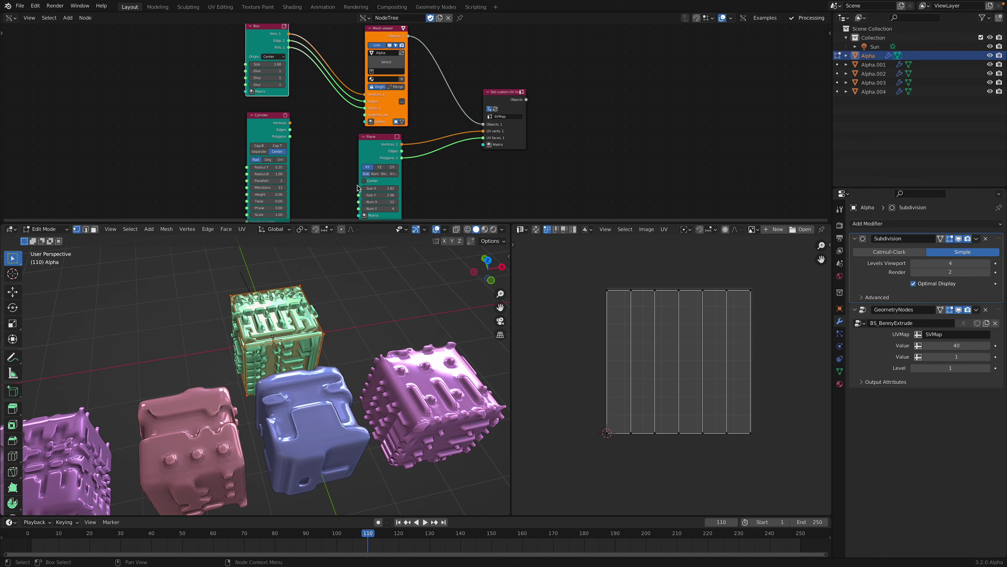
# Step: Enlarge the node editor area to fit more of the node tree
pyautogui.scroll(1, 356, 199)
pyautogui.moveTo(462, 223); pyautogui.dragTo(463, 279)
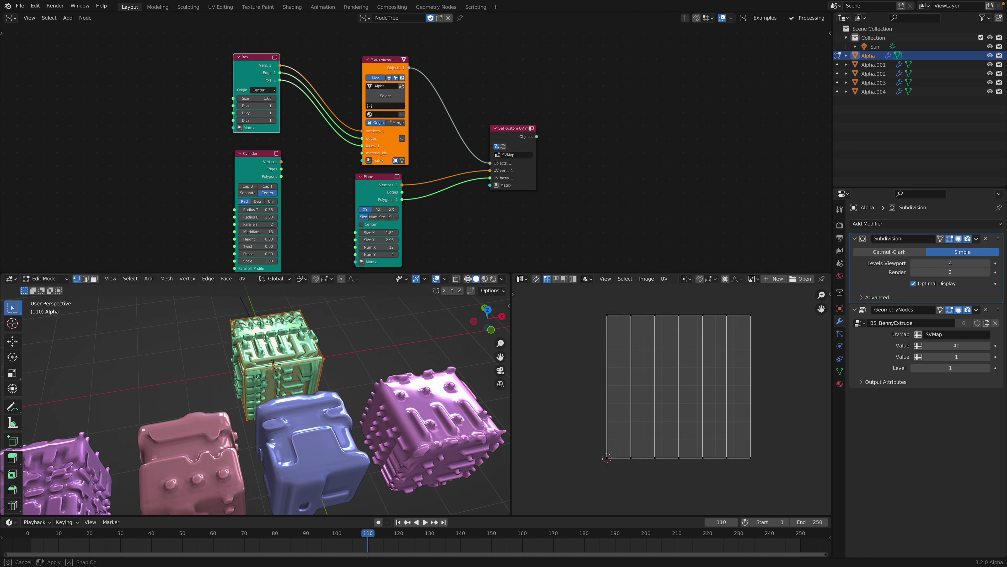
pyautogui.scroll(1, 479, 202)
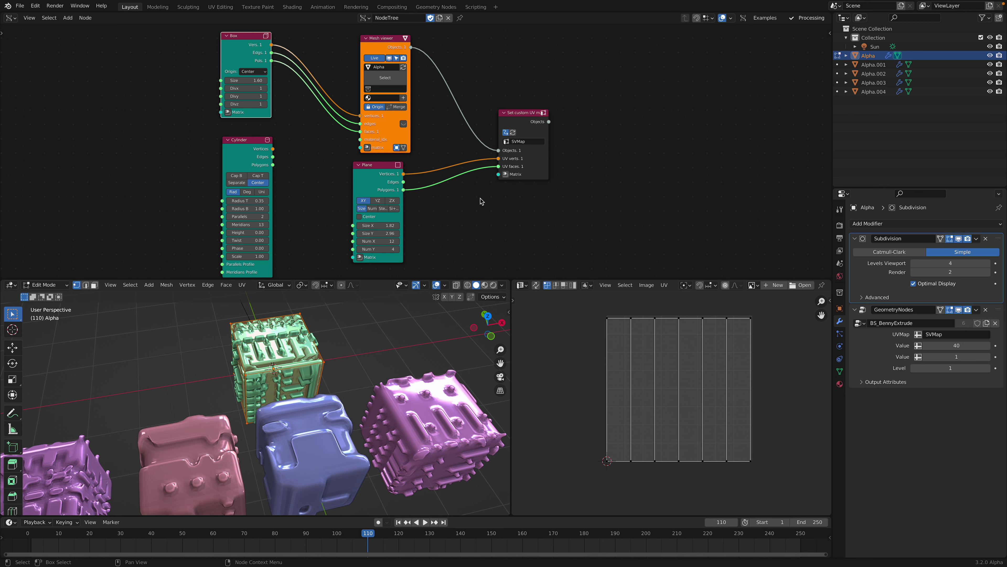
# Step: Reposition the Mesh viewer, Set custom UV map, Box, Cylinder and Plane nodes, spreading the Cylinder and Plane apart
pyautogui.moveTo(429, 91); pyautogui.dragTo(436, 112, button='middle')
pyautogui.moveTo(391, 59); pyautogui.dragTo(383, 54)
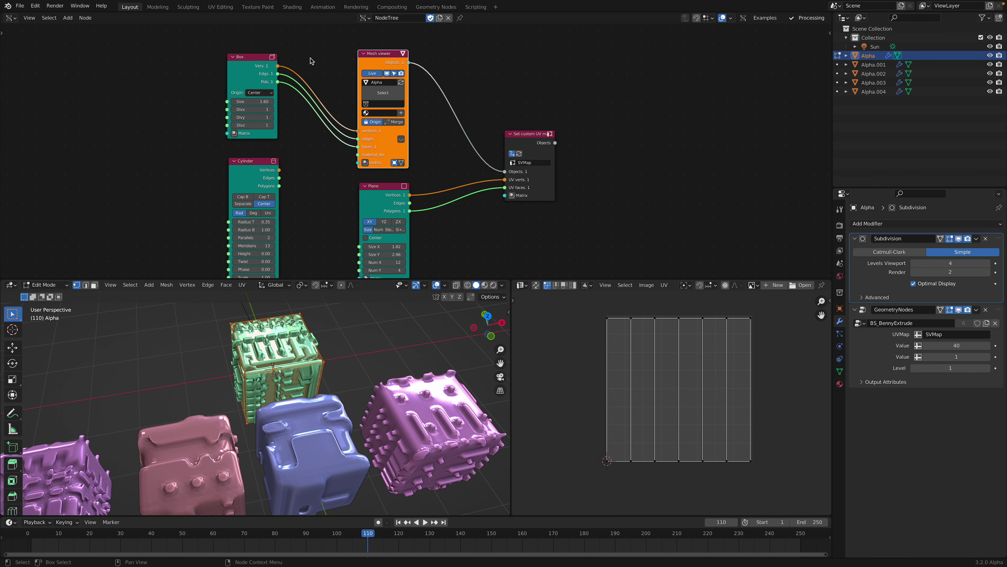
pyautogui.moveTo(526, 136); pyautogui.dragTo(523, 132)
pyautogui.scroll(-2, 402, 92)
pyautogui.scroll(2, 354, 115)
pyautogui.moveTo(253, 65)
pyautogui.mouseDown()
pyautogui.moveTo(279, 47)
pyautogui.moveTo(270, 56)
pyautogui.mouseUp()
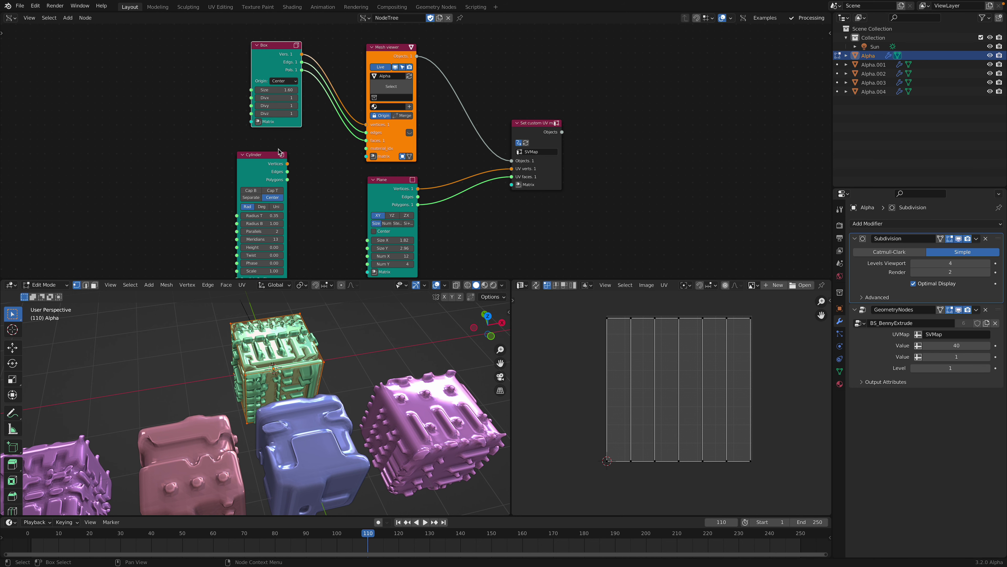
pyautogui.moveTo(278, 152); pyautogui.dragTo(211, 125)
pyautogui.moveTo(377, 183); pyautogui.dragTo(455, 181)
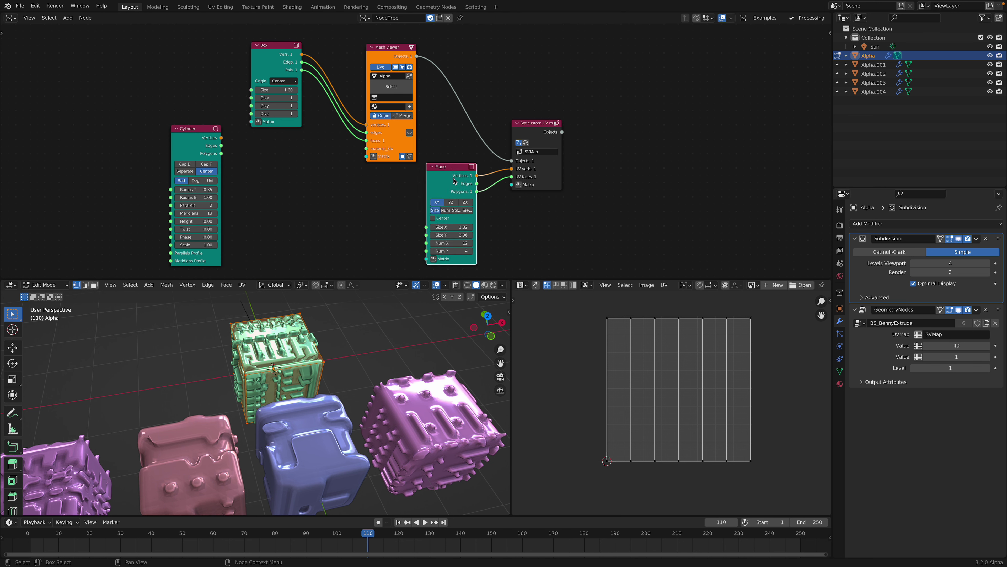
# Step: Return the green Alpha cube to Object Mode and save the Blender file
pyautogui.moveTo(341, 335); pyautogui.dragTo(343, 332, button='middle')
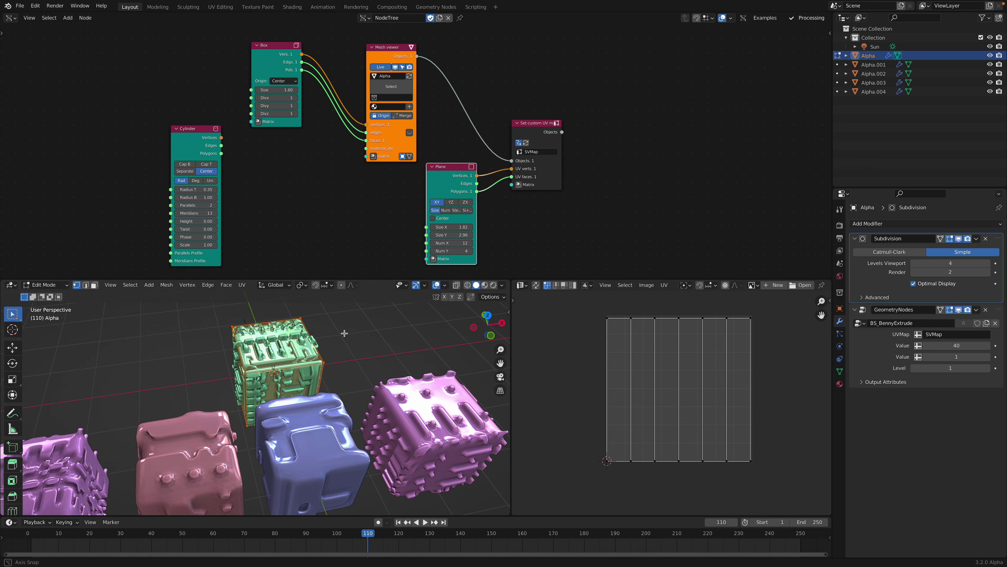
pyautogui.press('Tab')
pyautogui.moveTo(372, 378); pyautogui.dragTo(492, 286, button='middle')
pyautogui.hotkey('ctrl', 's')
# Step: Preview the cubes in Rendered and Material Preview shading, restore Solid shading and save the file
pyautogui.click(493, 285)
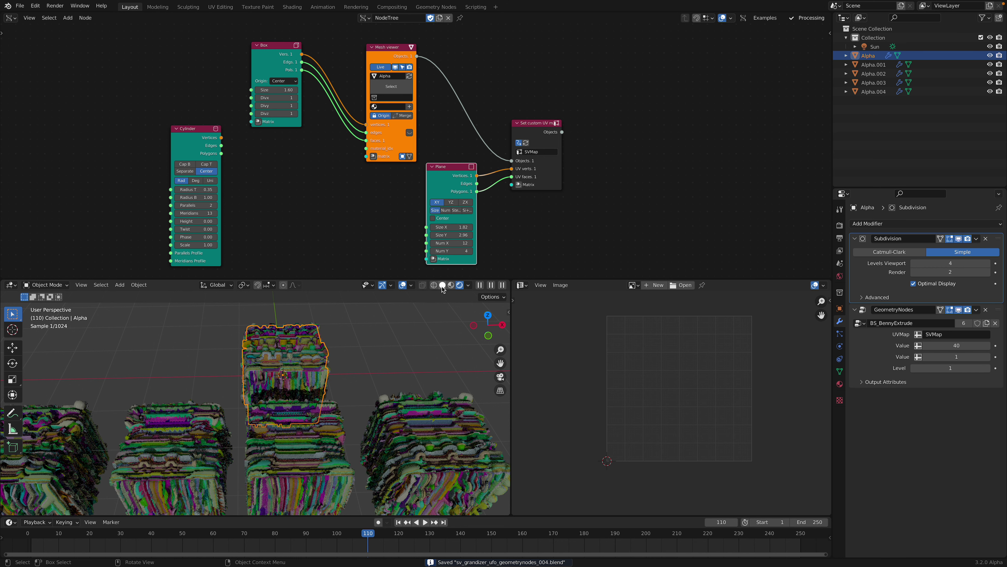
pyautogui.click(443, 286)
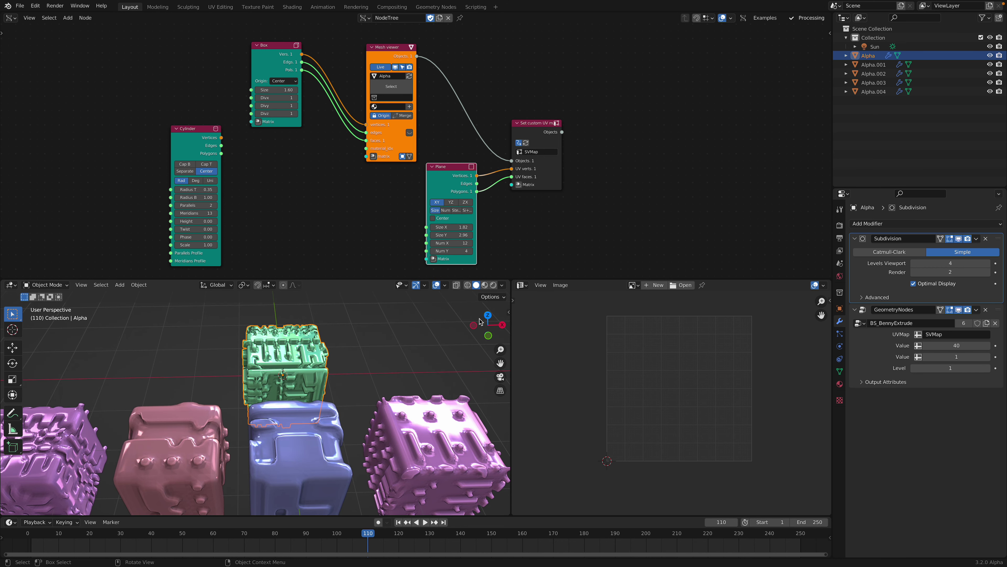
pyautogui.click(486, 285)
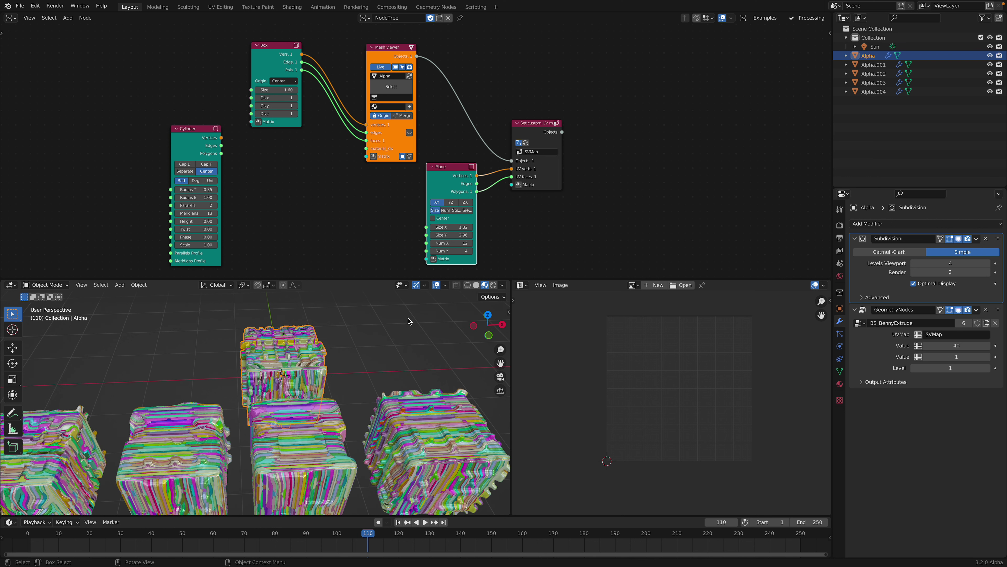
pyautogui.click(476, 286)
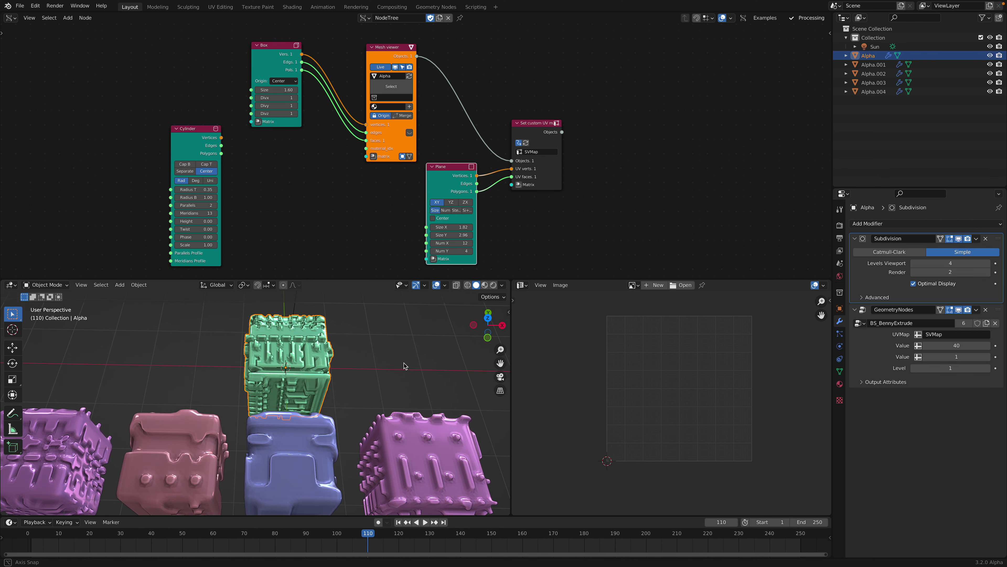
pyautogui.hotkey('ctrl', 's')
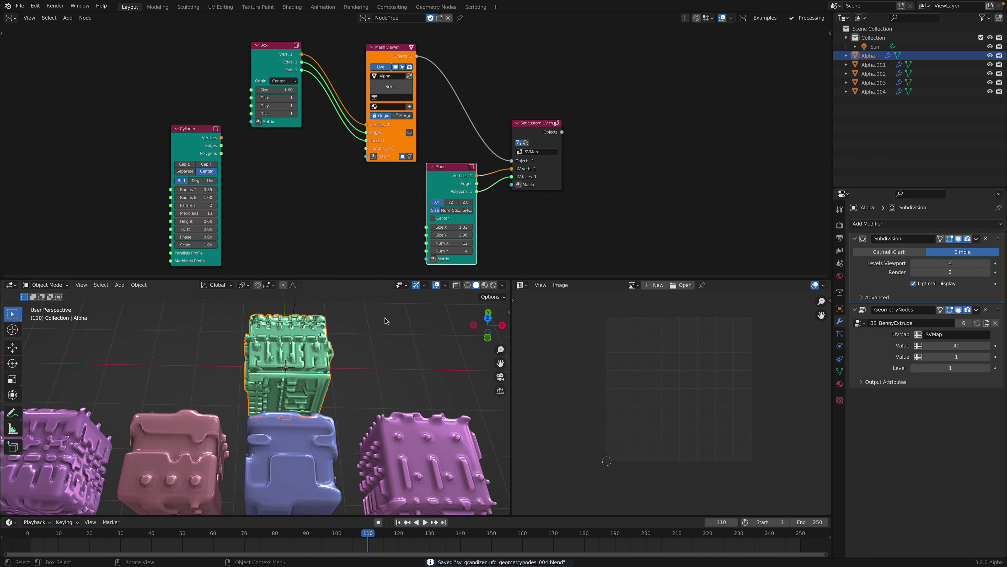
pyautogui.keyDown('shift'); pyautogui.moveTo(371, 329); pyautogui.dragTo(378, 340, button='middle'); pyautogui.keyUp('shift')
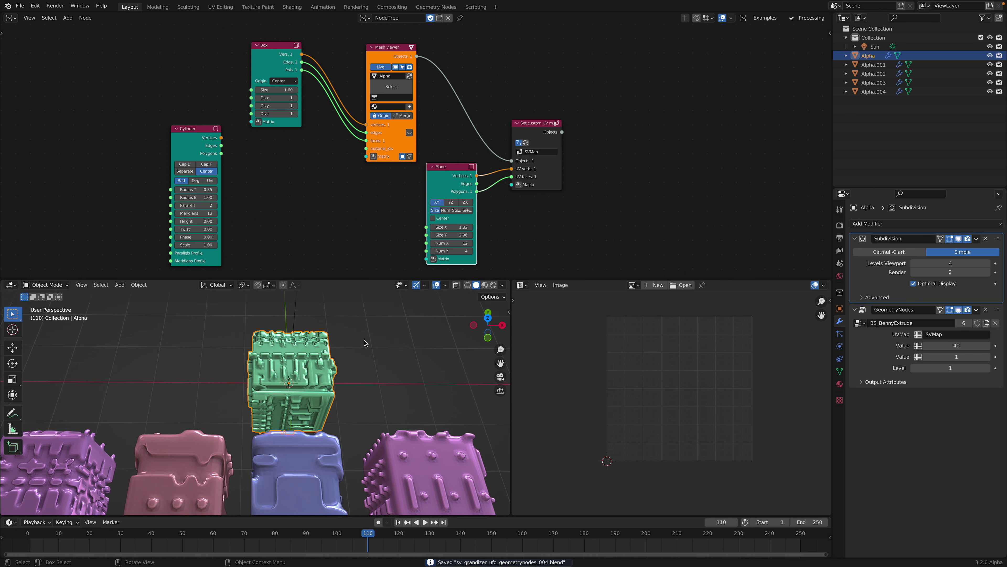
# Step: Activate Alpha's GeometryNodes modifier and show its BS_BennyExtrude tree in a Geometry Node Editor split off beside the Sverchok tree
pyautogui.click(999, 315)
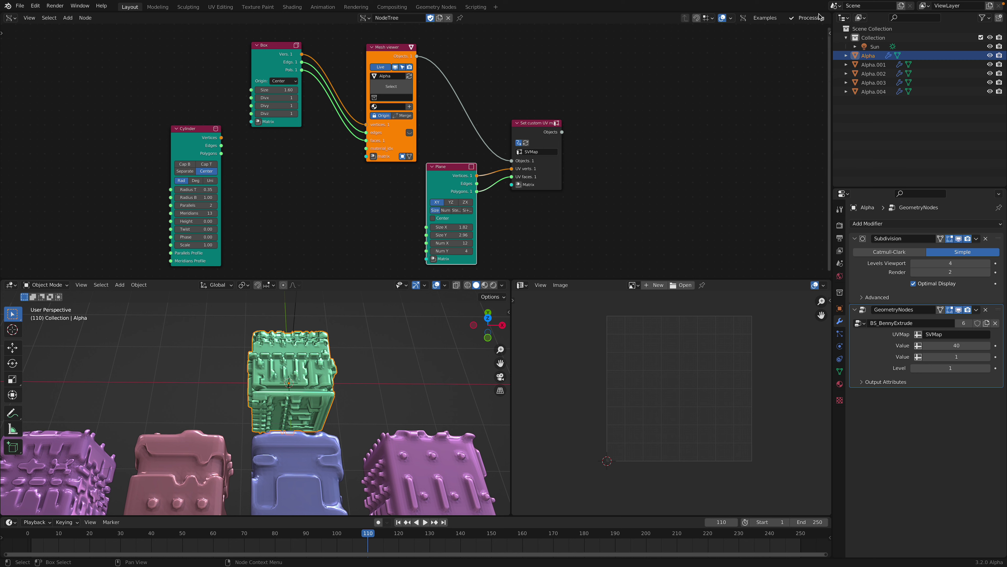
pyautogui.moveTo(830, 13); pyautogui.dragTo(394, 20)
pyautogui.click(407, 18)
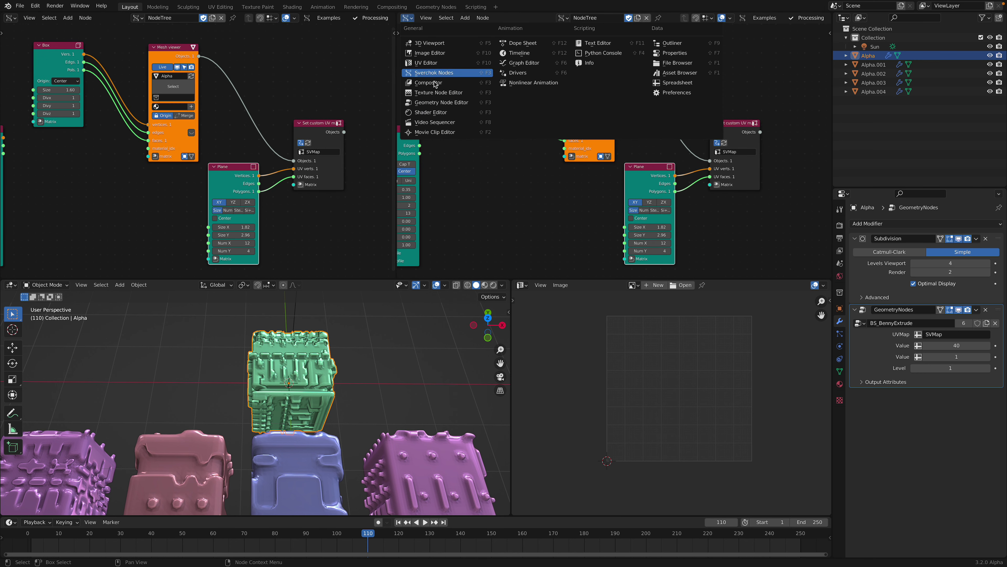
pyautogui.click(435, 102)
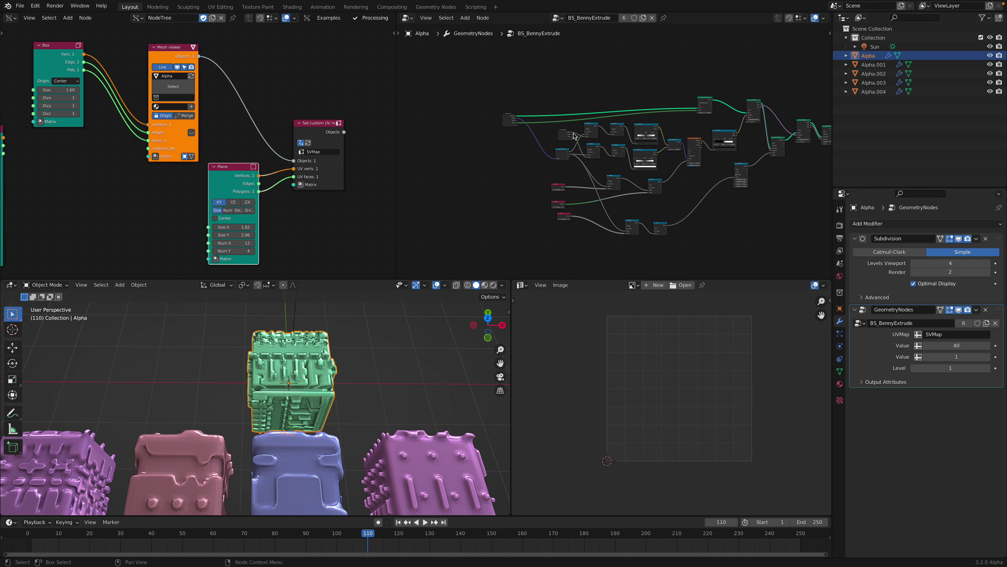
# Step: Follow the mesh path through BS_BennyExtrude, slightly repositioning the Group Input, Subdivision Surface and Extrude Mesh nodes
pyautogui.scroll(3, 471, 131)
pyautogui.moveTo(497, 137); pyautogui.dragTo(532, 163, button='middle')
pyautogui.moveTo(512, 137); pyautogui.dragTo(500, 127)
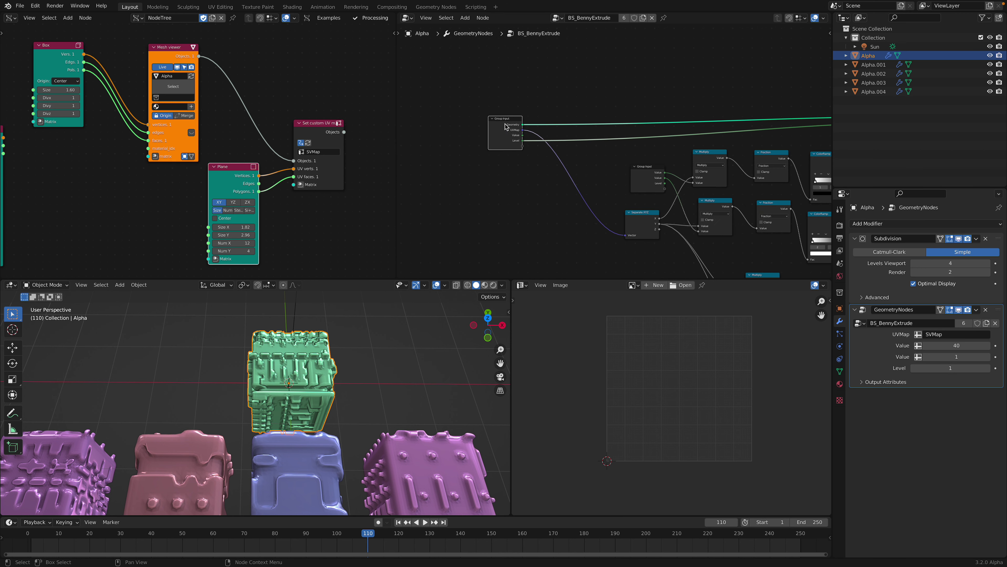
pyautogui.moveTo(510, 129); pyautogui.dragTo(489, 134, button='middle')
pyautogui.moveTo(692, 114); pyautogui.dragTo(519, 143, button='middle')
pyautogui.moveTo(588, 116); pyautogui.dragTo(609, 113)
pyautogui.moveTo(613, 112)
pyautogui.mouseDown()
pyautogui.moveTo(627, 116)
pyautogui.moveTo(624, 108)
pyautogui.mouseUp()
pyautogui.scroll(2, 626, 114)
pyautogui.moveTo(640, 129); pyautogui.dragTo(600, 136, button='middle')
pyautogui.scroll(2, 572, 145)
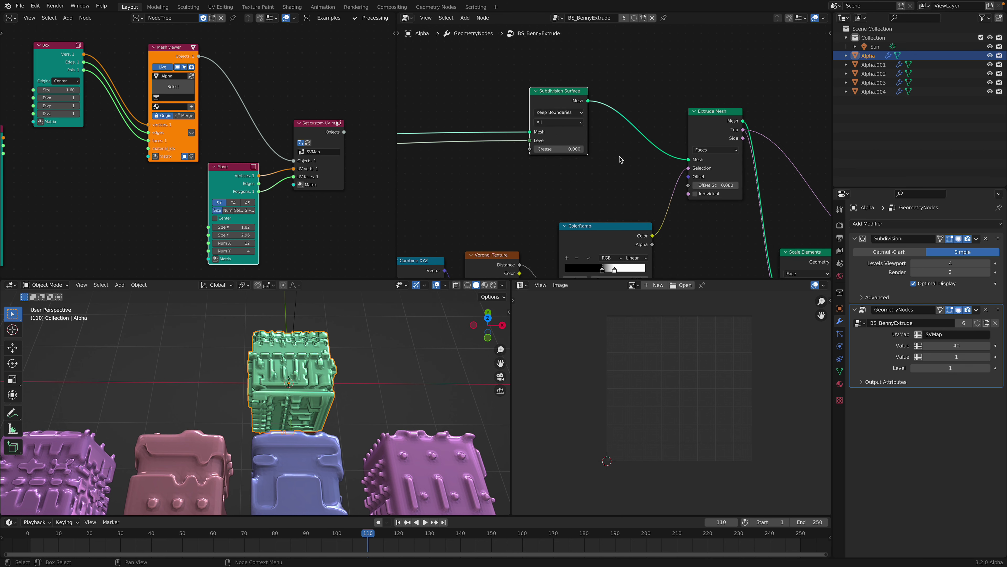
pyautogui.moveTo(706, 129); pyautogui.dragTo(701, 124)
# Step: Shift the ColorRamp node that feeds the Extrude Mesh selection slightly upward
pyautogui.scroll(-4, 740, 195)
pyautogui.moveTo(810, 198); pyautogui.dragTo(676, 148, button='middle')
pyautogui.moveTo(491, 203); pyautogui.dragTo(639, 171, button='middle')
pyautogui.moveTo(629, 156); pyautogui.dragTo(625, 142)
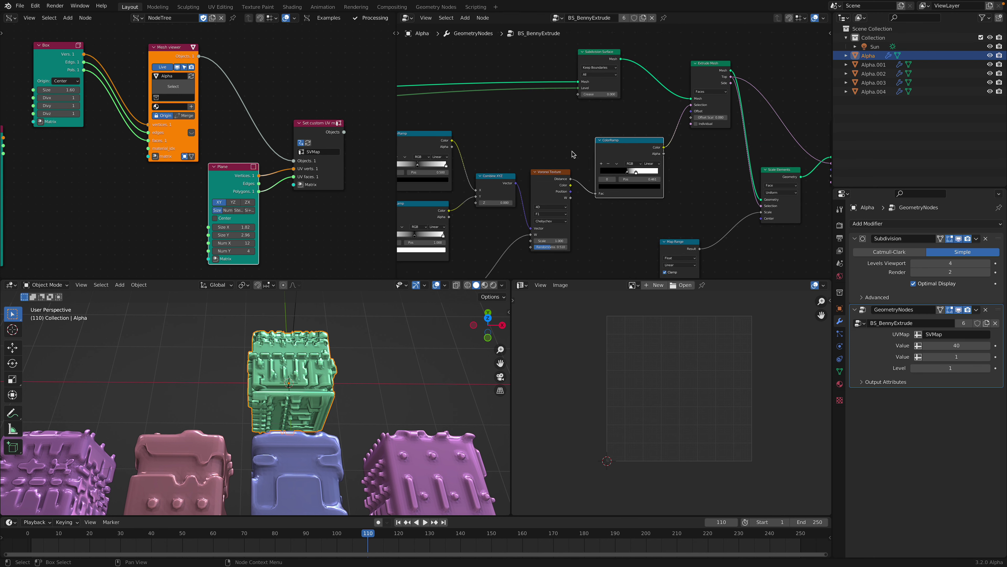
# Step: Trace the nodes between Separate XYZ and the Voronoi Texture, and nudge the Voronoi Texture node slightly upward
pyautogui.moveTo(573, 155); pyautogui.dragTo(659, 148, button='middle')
pyautogui.moveTo(591, 138); pyautogui.dragTo(703, 117, button='middle')
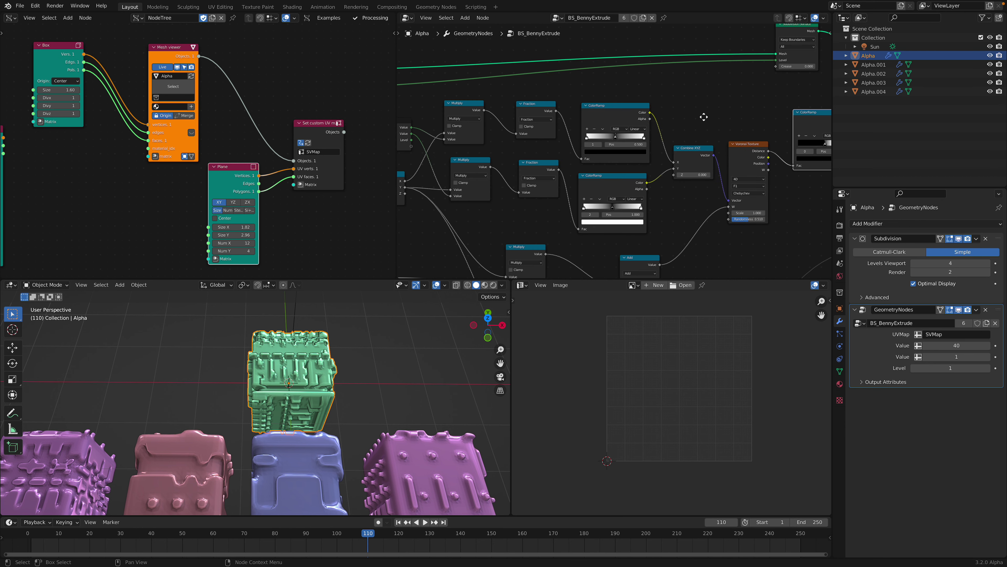
pyautogui.moveTo(617, 126); pyautogui.dragTo(677, 109, button='middle')
pyautogui.scroll(-3, 650, 115)
pyautogui.scroll(3, 676, 107)
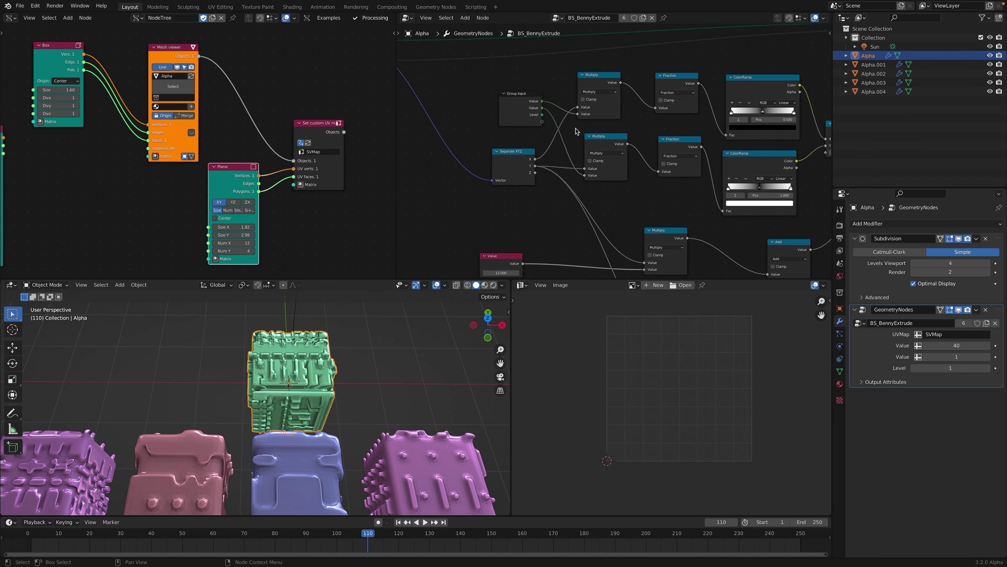
pyautogui.moveTo(529, 117); pyautogui.dragTo(334, 96, button='middle')
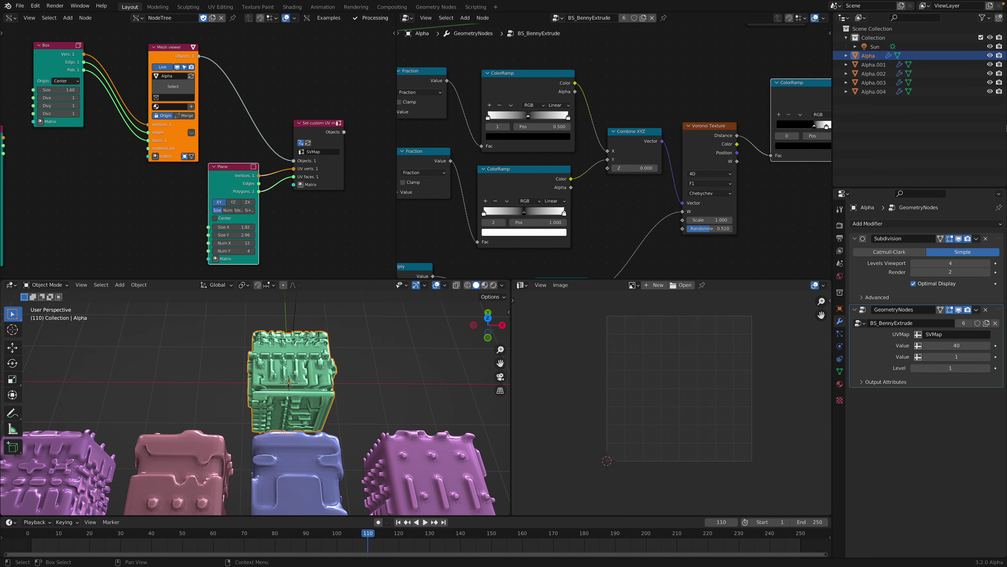
pyautogui.moveTo(708, 146); pyautogui.dragTo(715, 137)
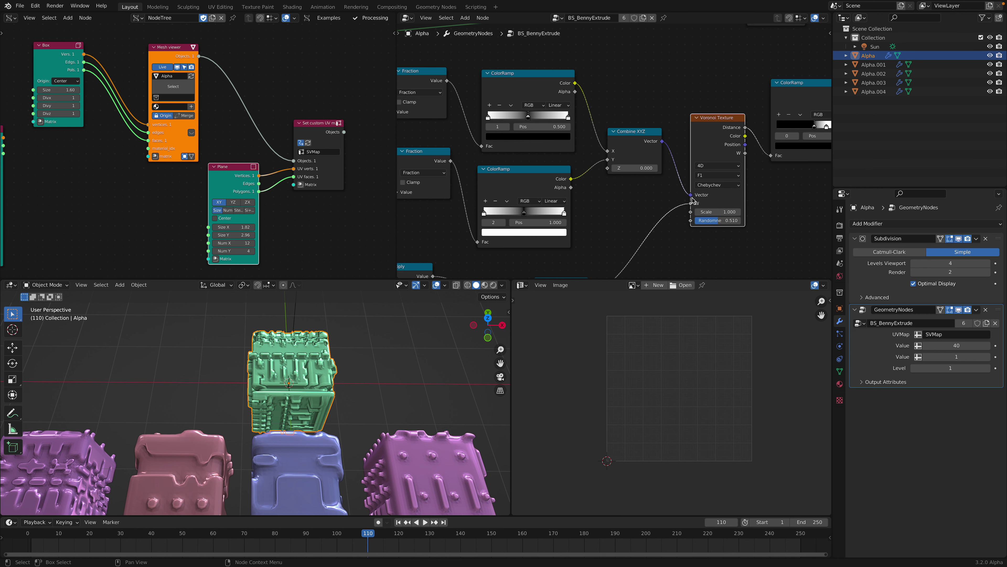
# Step: Move the two ColorRamp nodes that feed Combine XYZ slightly upward
pyautogui.scroll(-3, 691, 191)
pyautogui.scroll(4, 556, 135)
pyautogui.moveTo(527, 123); pyautogui.dragTo(623, 146, button='middle')
pyautogui.moveTo(412, 134); pyautogui.dragTo(564, 168, button='middle')
pyautogui.moveTo(630, 170); pyautogui.dragTo(543, 137, button='middle')
pyautogui.moveTo(621, 101); pyautogui.dragTo(621, 90)
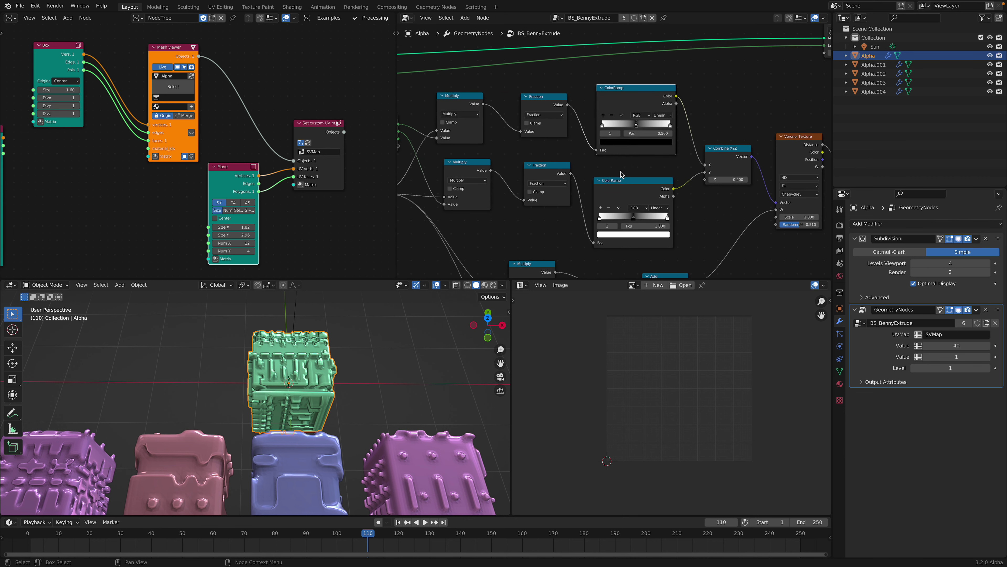
pyautogui.moveTo(622, 180); pyautogui.dragTo(619, 168)
# Step: Examine the Multiply, Add and Map Range branches of BS_BennyExtrude and the overall layout of the node tree
pyautogui.moveTo(563, 145); pyautogui.dragTo(523, 132, button='middle')
pyautogui.scroll(-3, 586, 157)
pyautogui.moveTo(586, 157); pyautogui.dragTo(561, 144, button='middle')
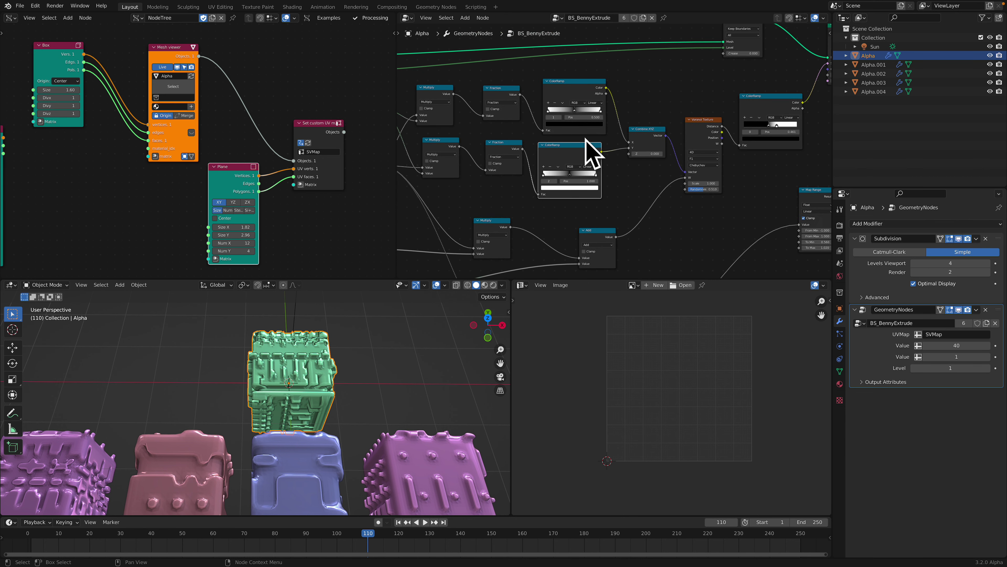
pyautogui.moveTo(591, 102); pyautogui.dragTo(595, 81, button='middle')
pyautogui.moveTo(545, 191); pyautogui.dragTo(596, 111, button='middle')
pyautogui.moveTo(774, 142); pyautogui.dragTo(582, 162, button='middle')
pyautogui.scroll(-2, 582, 162)
pyautogui.moveTo(486, 223); pyautogui.dragTo(560, 227, button='middle')
pyautogui.moveTo(406, 363); pyautogui.dragTo(413, 360, button='middle')
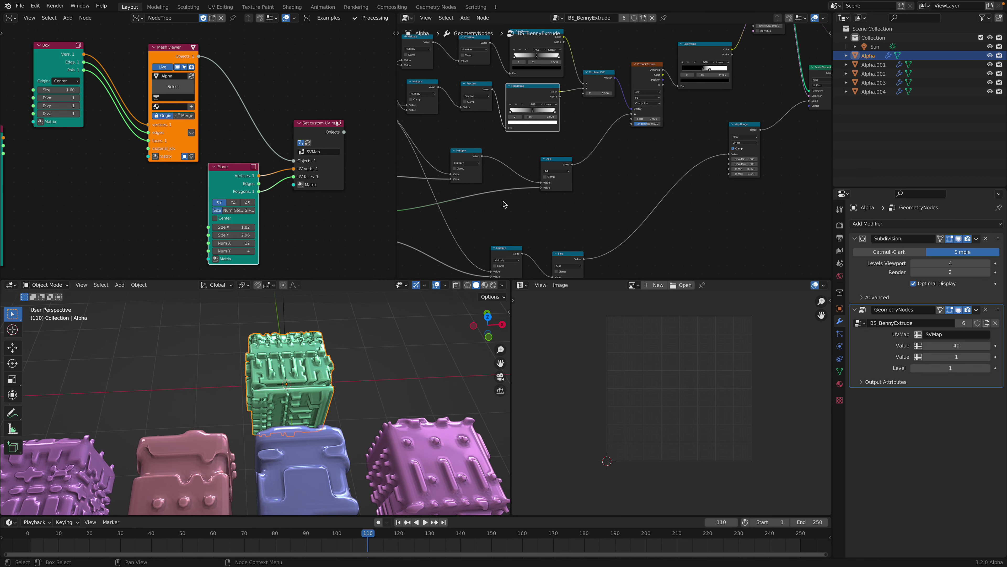
pyautogui.scroll(-5, 504, 205)
pyautogui.moveTo(589, 215); pyautogui.dragTo(645, 211, button='middle')
pyautogui.scroll(-1, 645, 211)
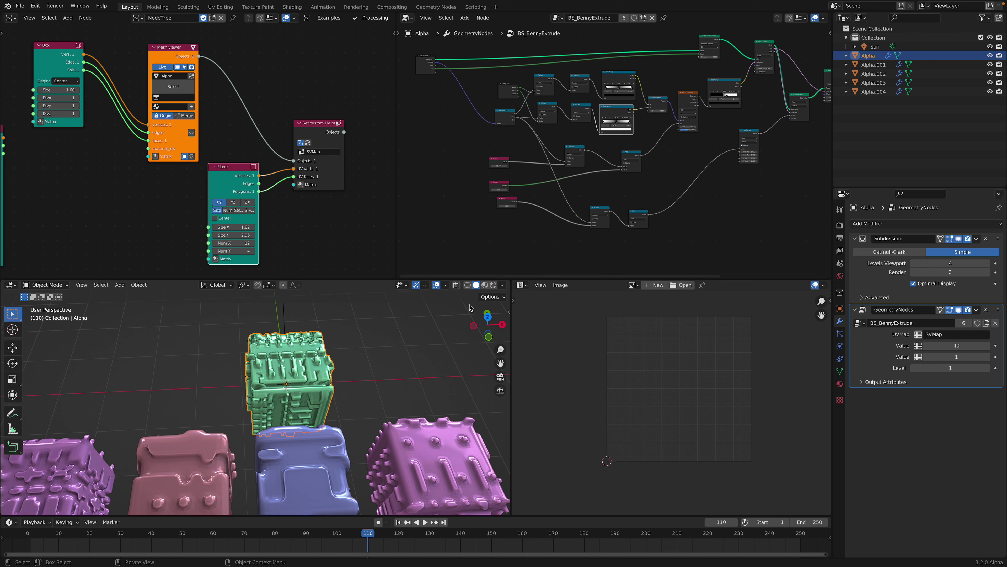
# Step: Inspect the cubes in Material Preview shading with Alpha deselected, return to Solid shading and save the file
pyautogui.click(485, 286)
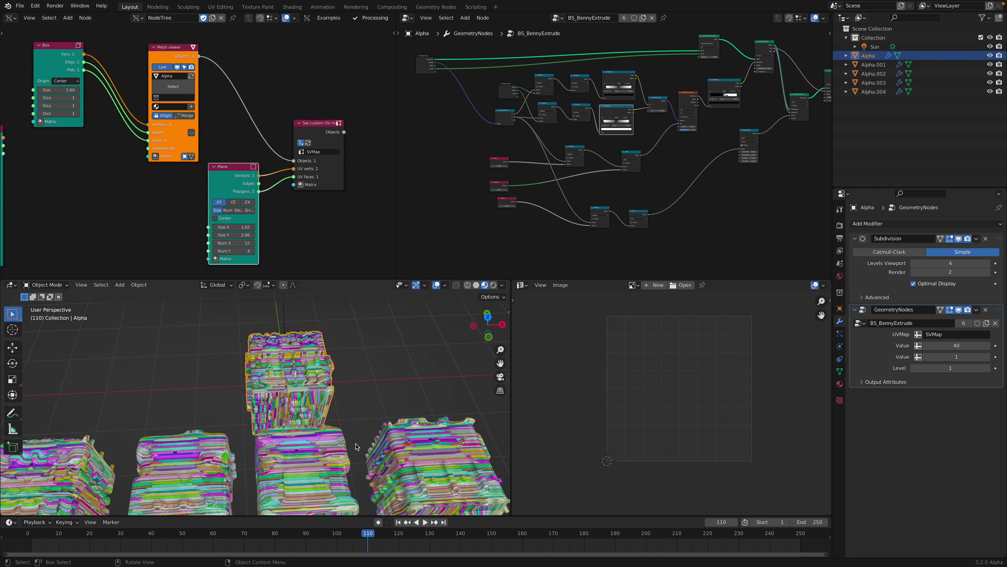
pyautogui.moveTo(354, 461); pyautogui.dragTo(343, 412, button='middle')
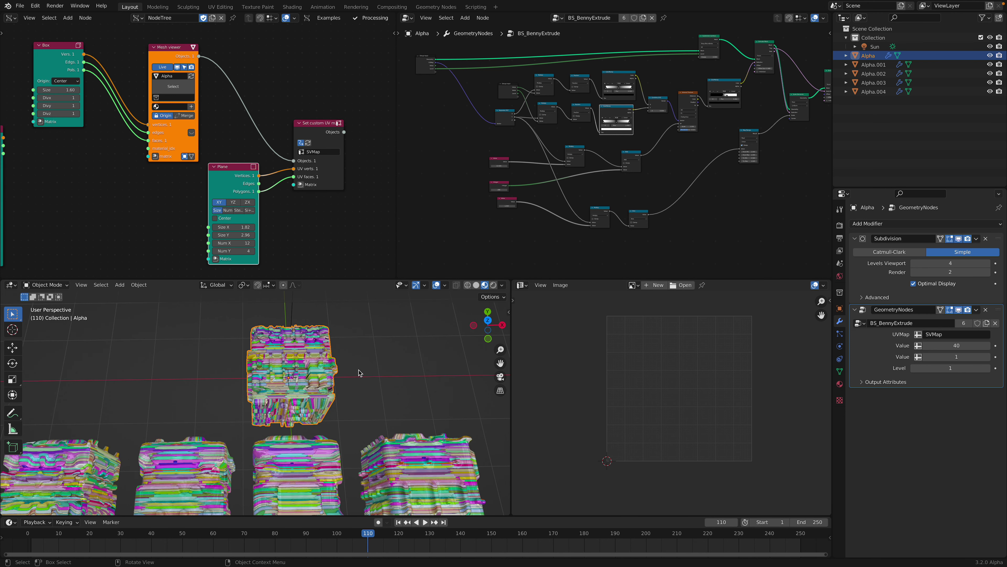
pyautogui.scroll(1, 365, 330)
pyautogui.click(365, 330)
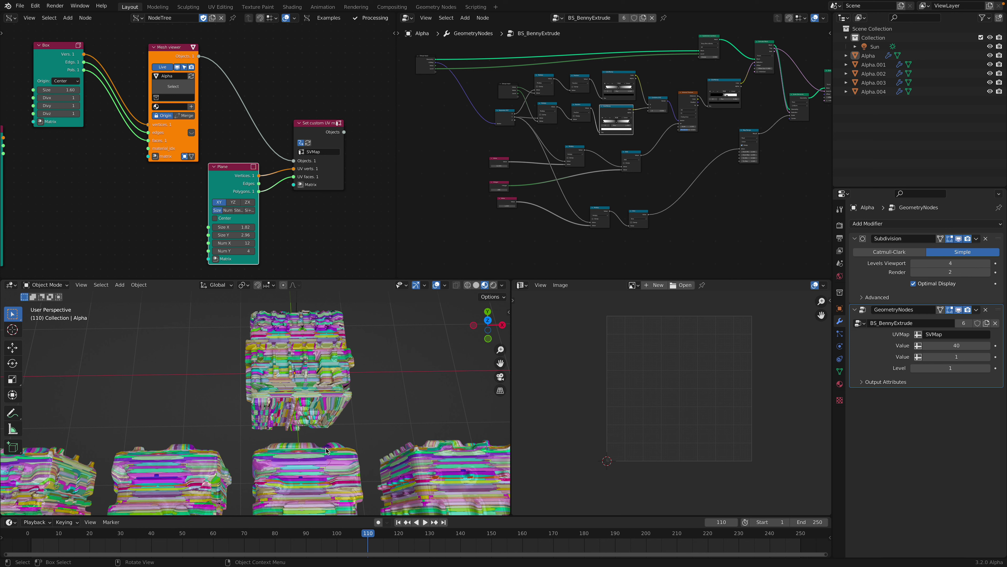
pyautogui.moveTo(326, 450); pyautogui.dragTo(321, 375, button='middle')
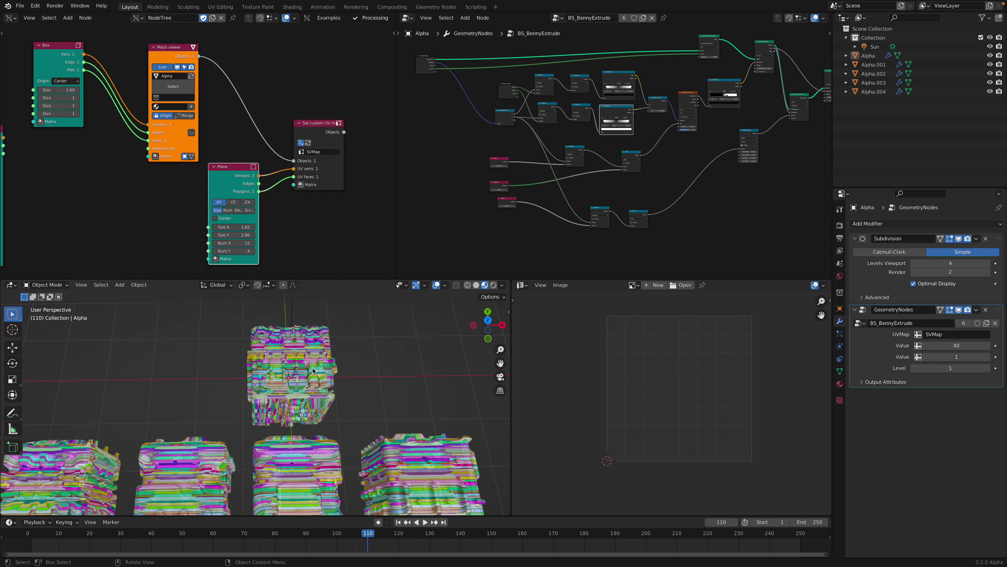
pyautogui.moveTo(328, 380); pyautogui.dragTo(399, 345, button='middle')
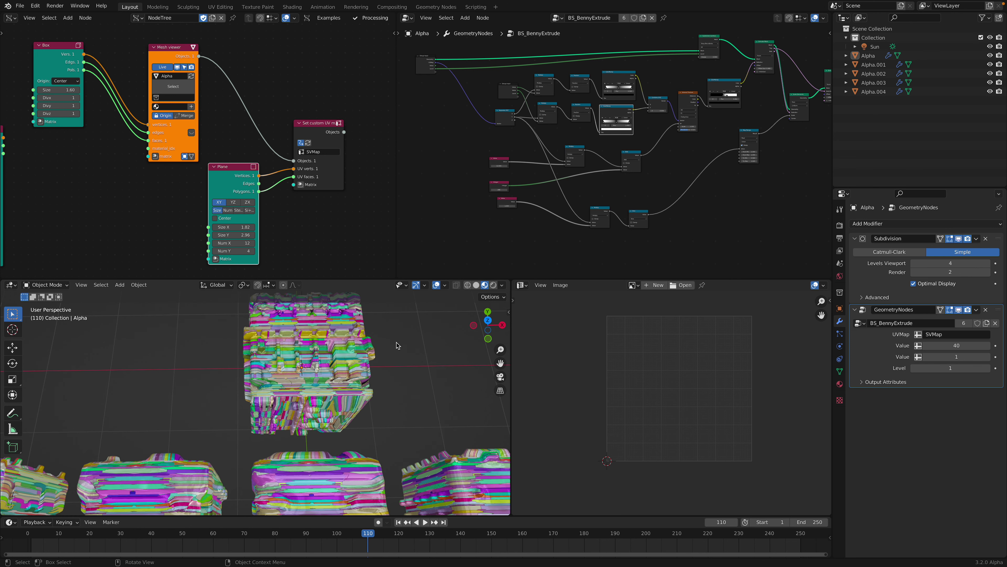
pyautogui.click(476, 285)
pyautogui.scroll(-2, 420, 352)
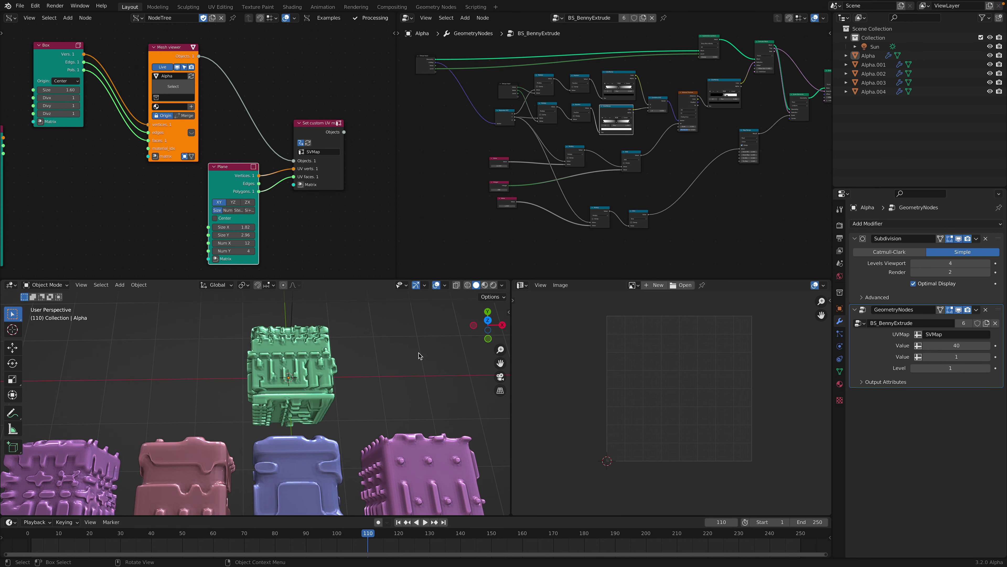
pyautogui.moveTo(420, 352); pyautogui.dragTo(407, 334, button='middle')
pyautogui.hotkey('ctrl', 's')
# Step: Rearrange the Mesh viewer, Box and Cylinder nodes in the Sverchok tree, bringing the Cylinder nearer to the Mesh viewer
pyautogui.moveTo(253, 182); pyautogui.dragTo(292, 192, button='middle')
pyautogui.moveTo(206, 62); pyautogui.dragTo(207, 57)
pyautogui.moveTo(121, 80); pyautogui.dragTo(223, 90, button='middle')
pyautogui.moveTo(187, 78); pyautogui.dragTo(124, 64)
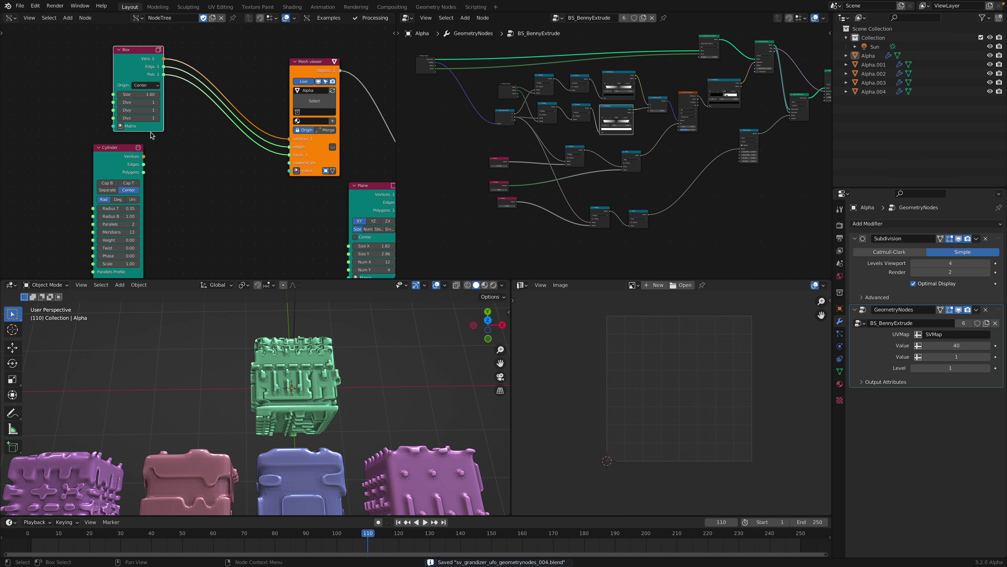
pyautogui.moveTo(102, 148); pyautogui.dragTo(155, 146)
pyautogui.moveTo(161, 146); pyautogui.dragTo(123, 148, button='middle')
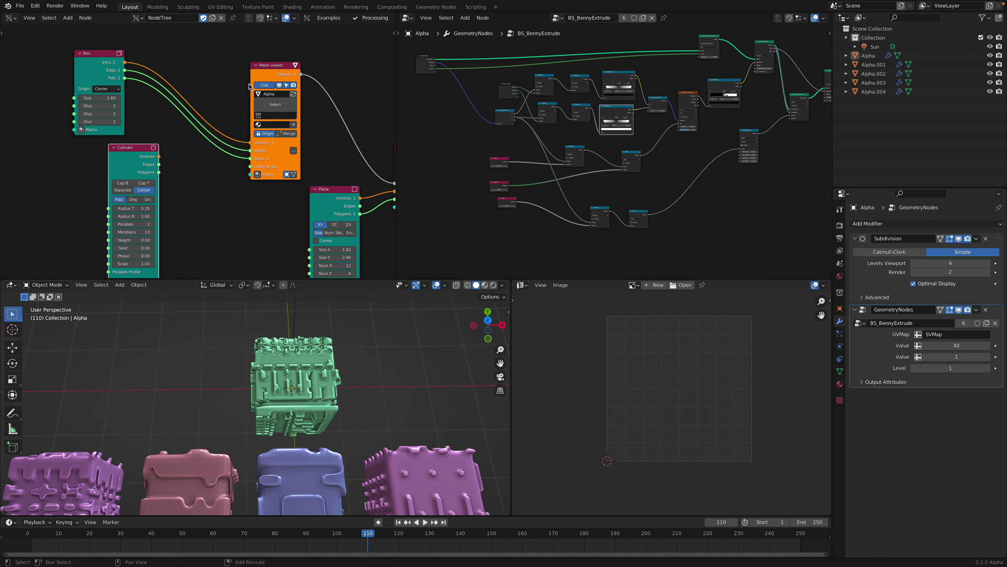
# Step: Connect the Cylinder node's vertices, edges and polygons to the Mesh viewer in place of the Box node
pyautogui.keyDown('shift'); pyautogui.click(267, 65); pyautogui.keyUp('shift')
pyautogui.hotkey('shift', 'f')
pyautogui.moveTo(185, 112); pyautogui.dragTo(175, 96, button='middle')
pyautogui.scroll(1, 305, 379)
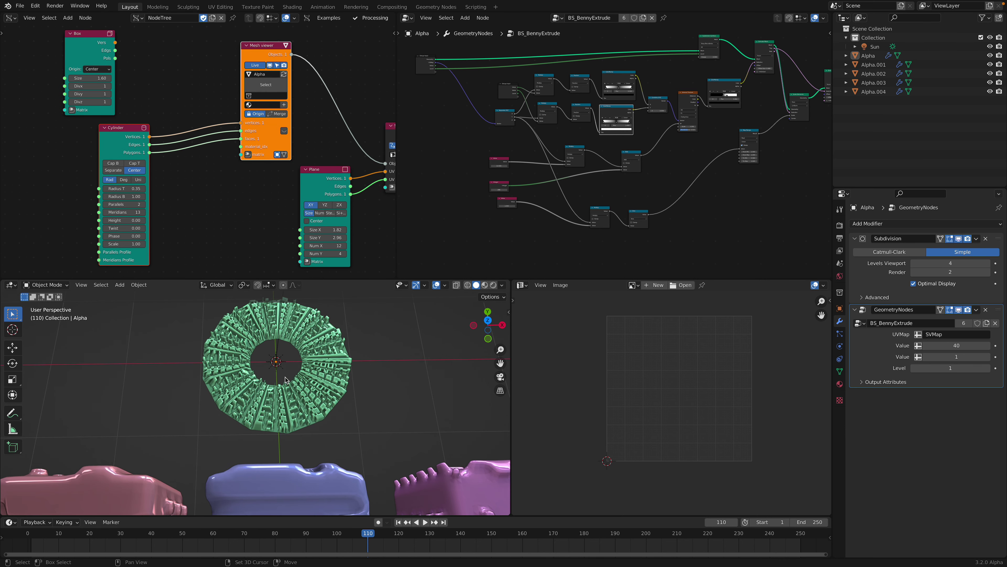
# Step: Enter Edit Mode on the cylinder-based Alpha mesh to display its UV layout
pyautogui.moveTo(285, 379); pyautogui.dragTo(322, 374, button='middle')
pyautogui.press('Tab')
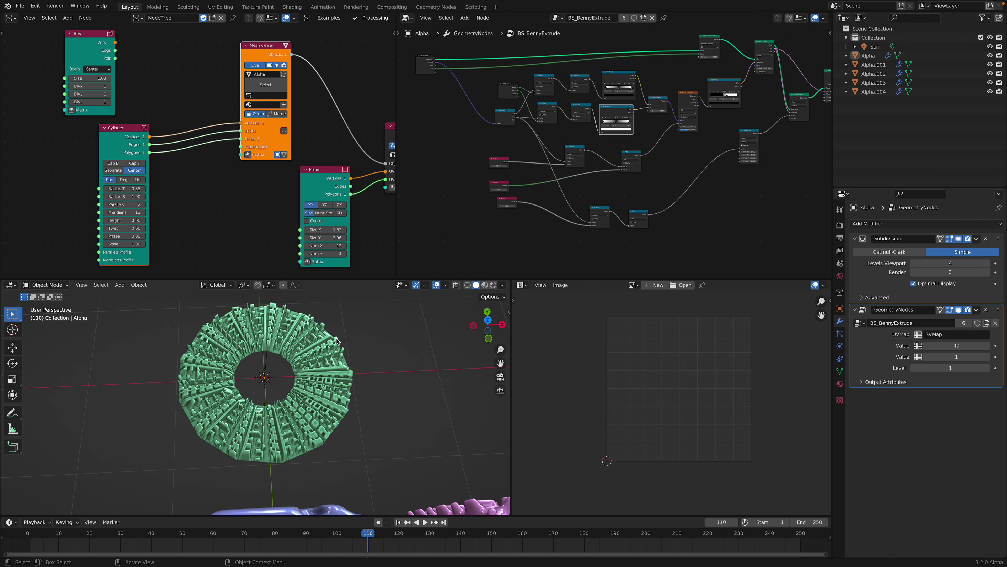
pyautogui.moveTo(610, 385); pyautogui.dragTo(557, 398, button='middle')
pyautogui.scroll(1, 610, 386)
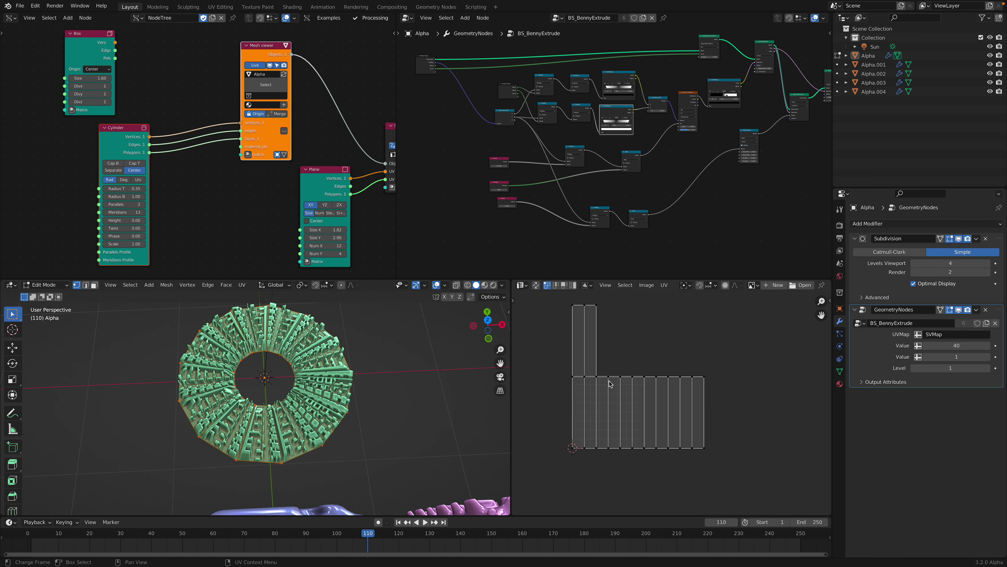
# Step: Set Num X to 14 on the Plane node that supplies the custom UV map
pyautogui.moveTo(343, 228); pyautogui.dragTo(278, 229, button='middle')
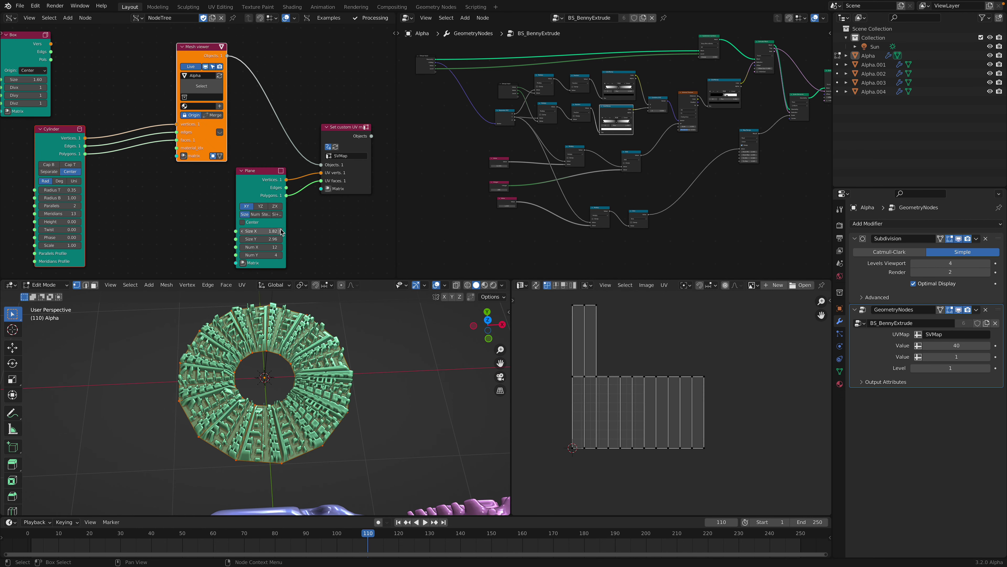
pyautogui.click(243, 247)
pyautogui.click(280, 247)
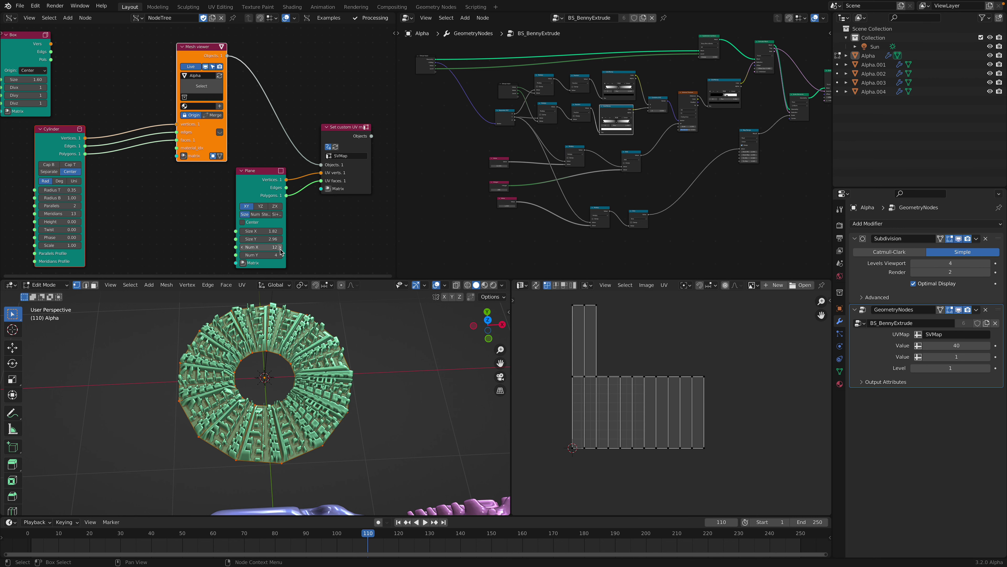
pyautogui.click(280, 247)
pyautogui.click(279, 247)
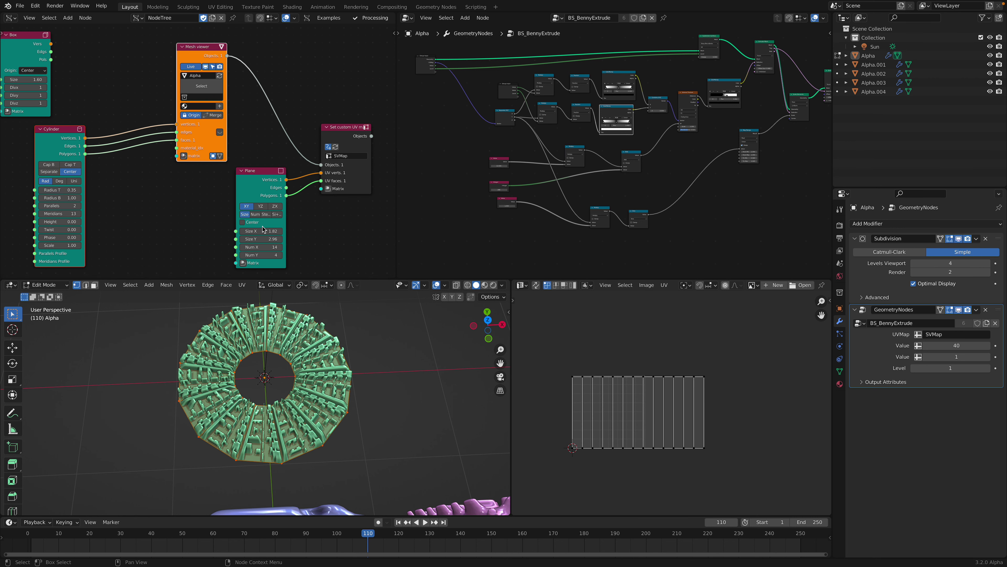
# Step: Set Size X to 0.99 on the Plane node that supplies the custom UV map
pyautogui.moveTo(262, 230); pyautogui.dragTo(228, 231)
pyautogui.scroll(1, 580, 394)
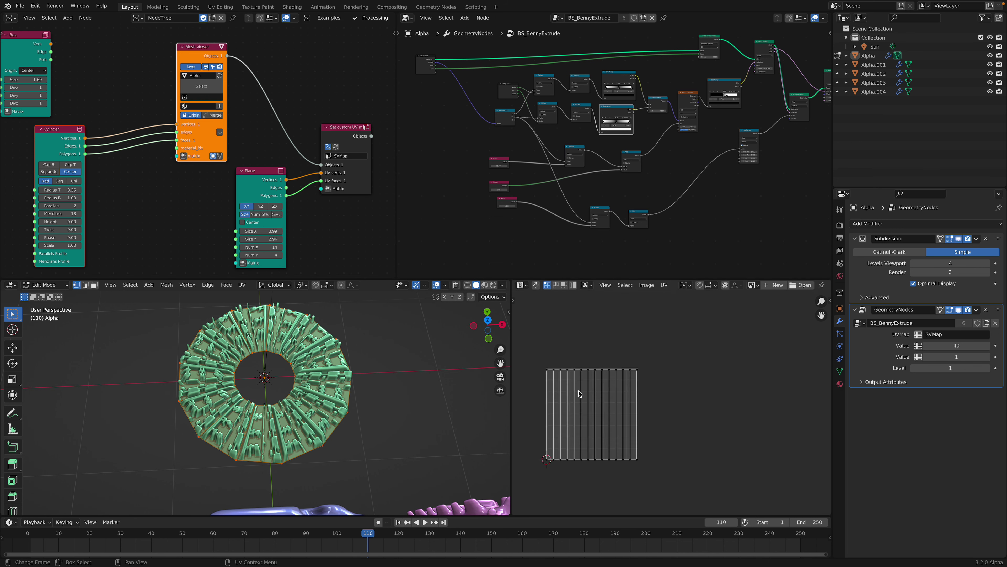
pyautogui.moveTo(593, 392); pyautogui.dragTo(641, 390, button='middle')
pyautogui.scroll(2, 631, 387)
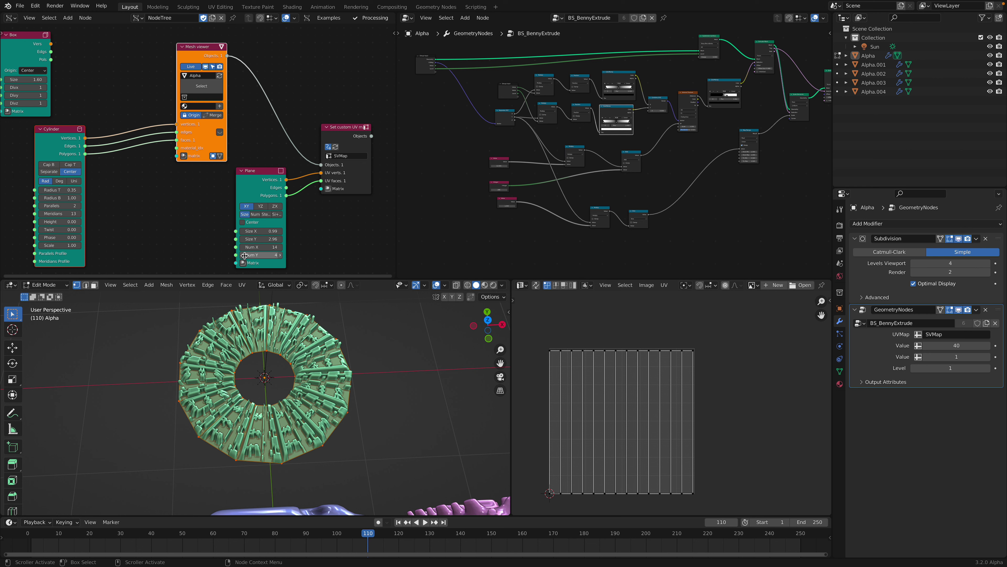
# Step: Try Num Y values from 3 up to 7 on the Plane node
pyautogui.click(243, 255)
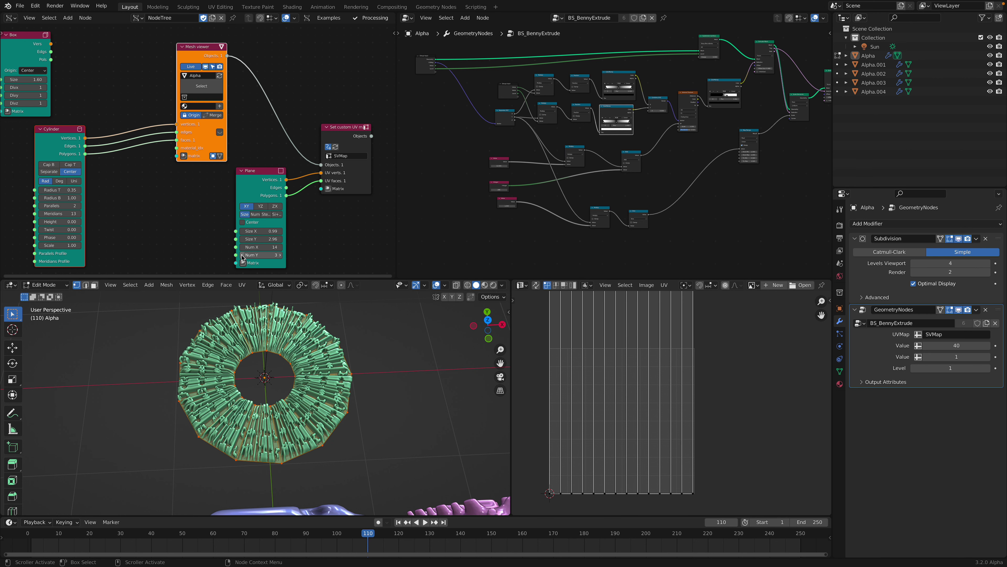
pyautogui.click(280, 255)
pyautogui.click(281, 255)
pyautogui.click(280, 255)
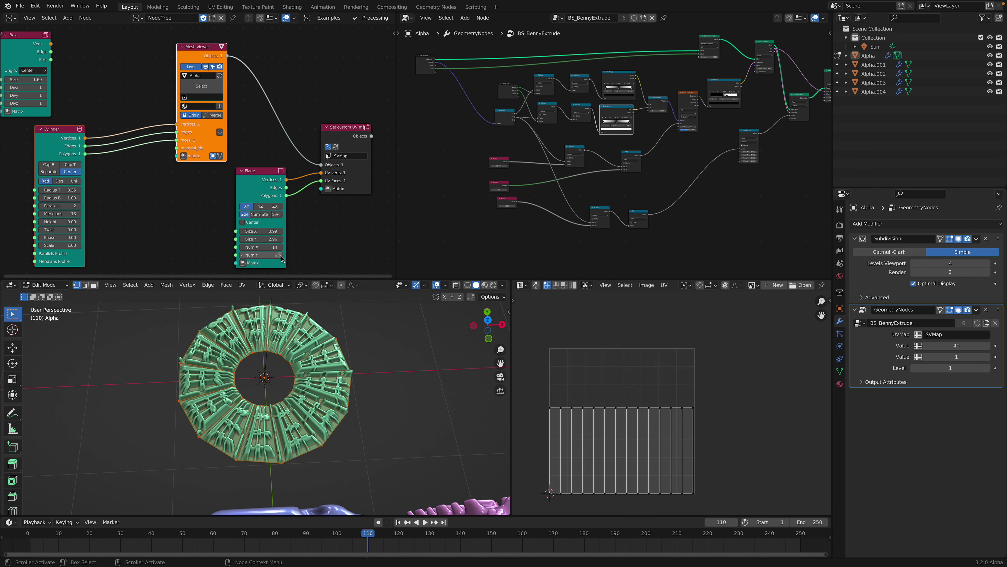
pyautogui.click(280, 255)
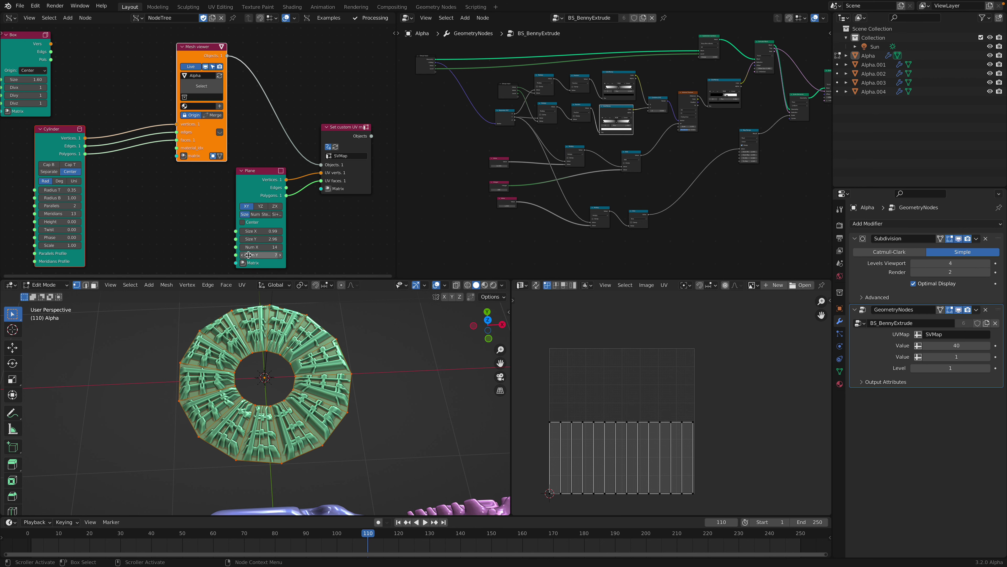
# Step: Set Num Y to 2 and Size Y to 1.00 on the Plane node, and return to Object Mode
pyautogui.press('Return')
pyautogui.moveTo(274, 239); pyautogui.dragTo(238, 239)
pyautogui.press('Tab')
pyautogui.scroll(1, 414, 380)
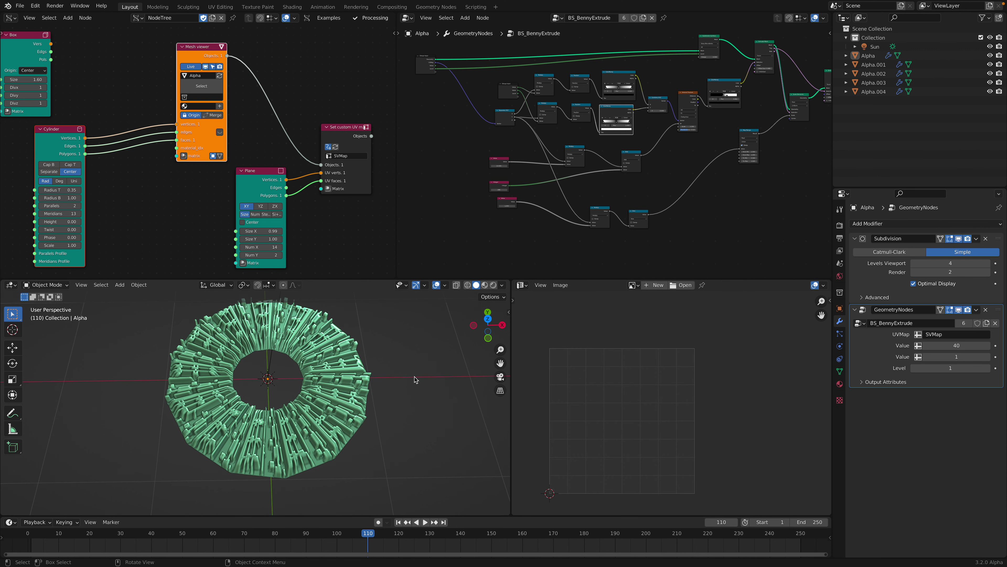
# Step: Switch the 3D viewport to rendered shading and rotate the Sun freely to about 19.3°, -21.7°, -2.72°
pyautogui.click(485, 285)
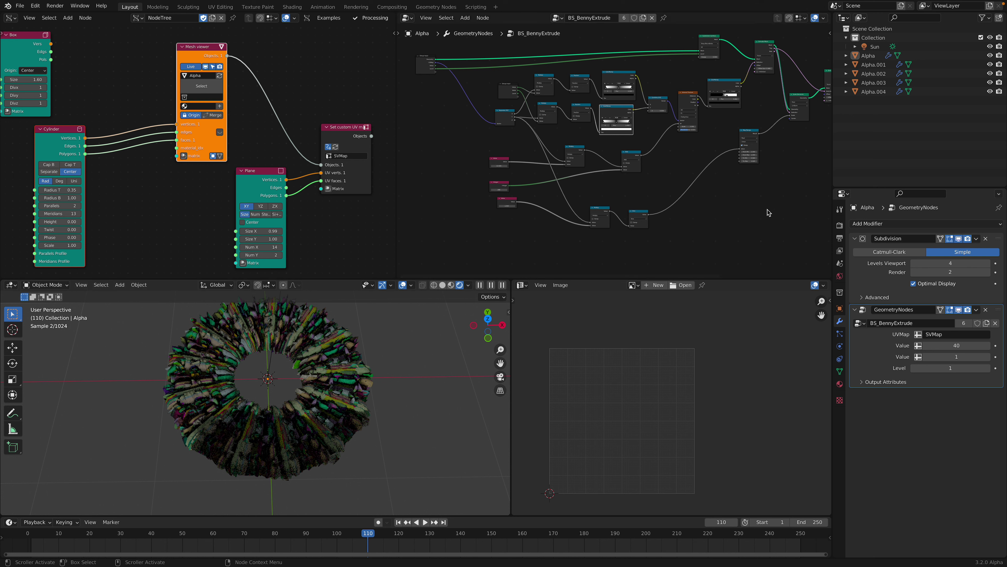
pyautogui.click(875, 46)
pyautogui.press('r')
pyautogui.press('r')
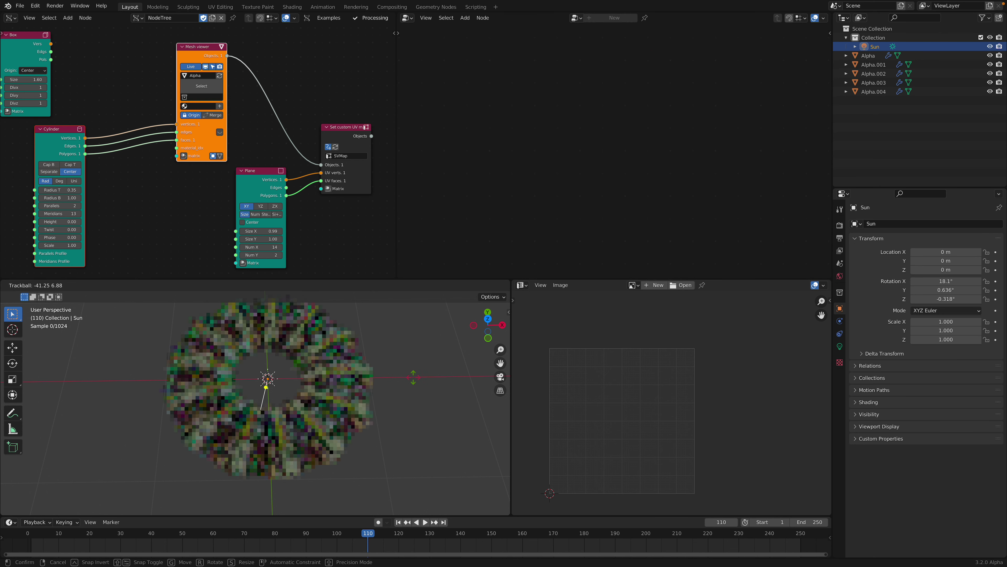
pyautogui.click(406, 380)
pyautogui.click(429, 373)
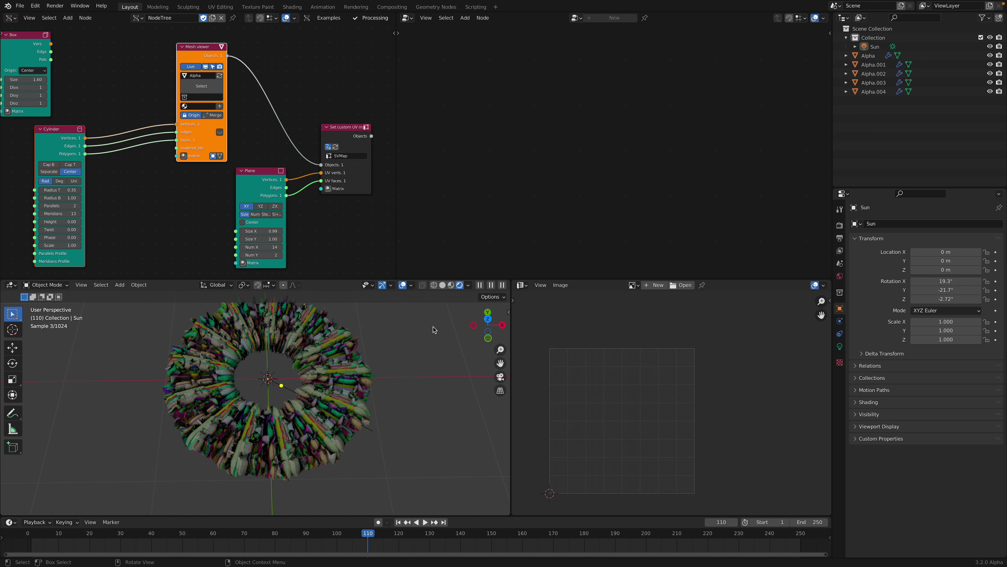
# Step: Return the 3D viewport to solid shading and save the blend file
pyautogui.click(443, 285)
pyautogui.hotkey('ctrl', 's')
pyautogui.scroll(-1, 317, 382)
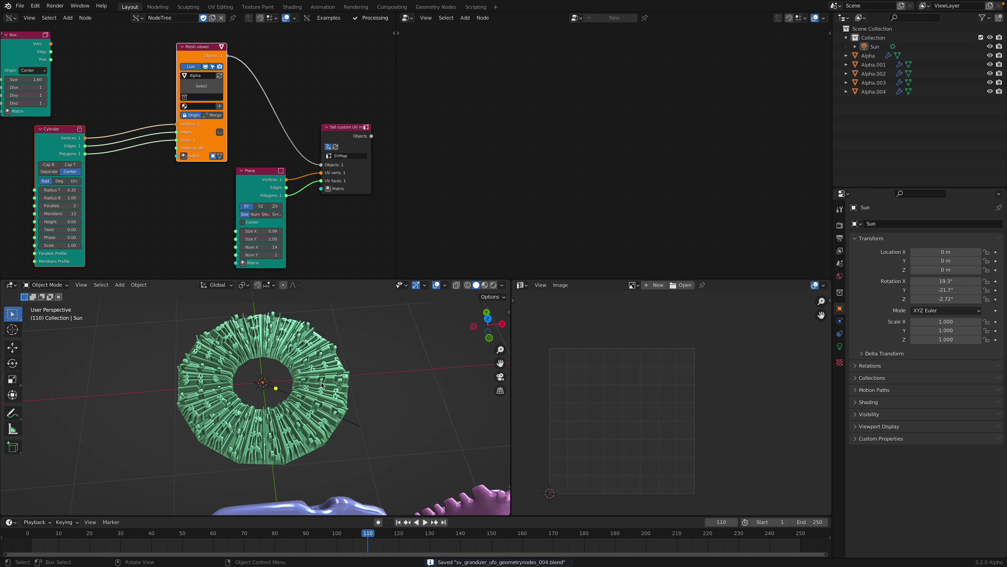
pyautogui.moveTo(318, 382)
pyautogui.mouseDown(button='middle')
pyautogui.moveTo(313, 334)
pyautogui.moveTo(313, 401)
pyautogui.mouseUp(button='middle')
# Step: Move the Cylinder and Mesh viewer nodes farther apart to make room between them in the Sverchok tree
pyautogui.moveTo(74, 119); pyautogui.dragTo(165, 149, button='middle')
pyautogui.moveTo(154, 171); pyautogui.dragTo(56, 170)
pyautogui.click(185, 88)
pyautogui.moveTo(186, 88); pyautogui.dragTo(249, 88)
pyautogui.moveTo(198, 207)
pyautogui.mouseDown(button='middle')
pyautogui.moveTo(189, 195)
pyautogui.moveTo(189, 206)
pyautogui.mouseUp(button='middle')
pyautogui.scroll(-1, 174, 206)
# Step: Add a Torus node between the Cylinder and Mesh viewer nodes
pyautogui.hotkey('alt', 'space')
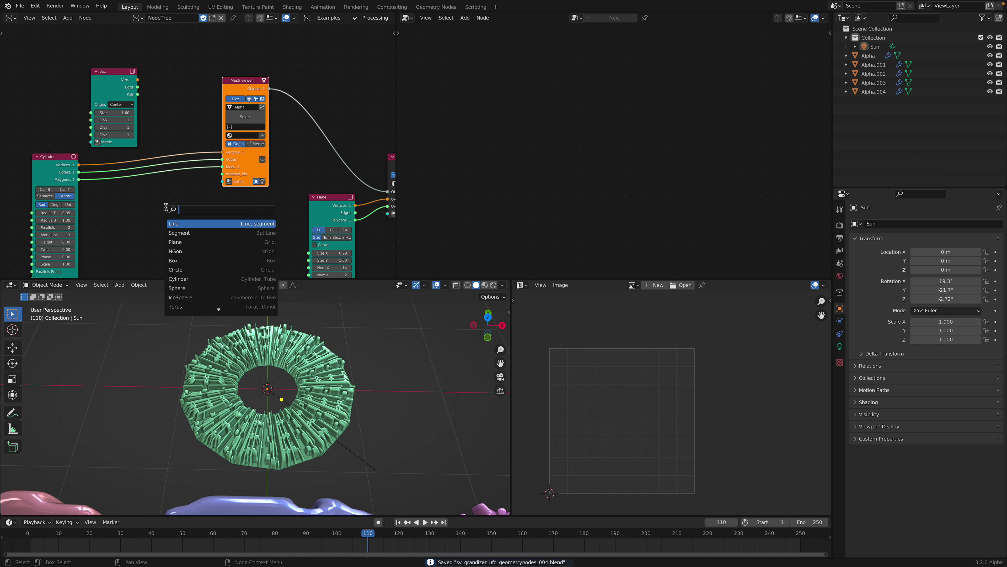
pyautogui.write('torus')
pyautogui.press('Return')
pyautogui.click(135, 196)
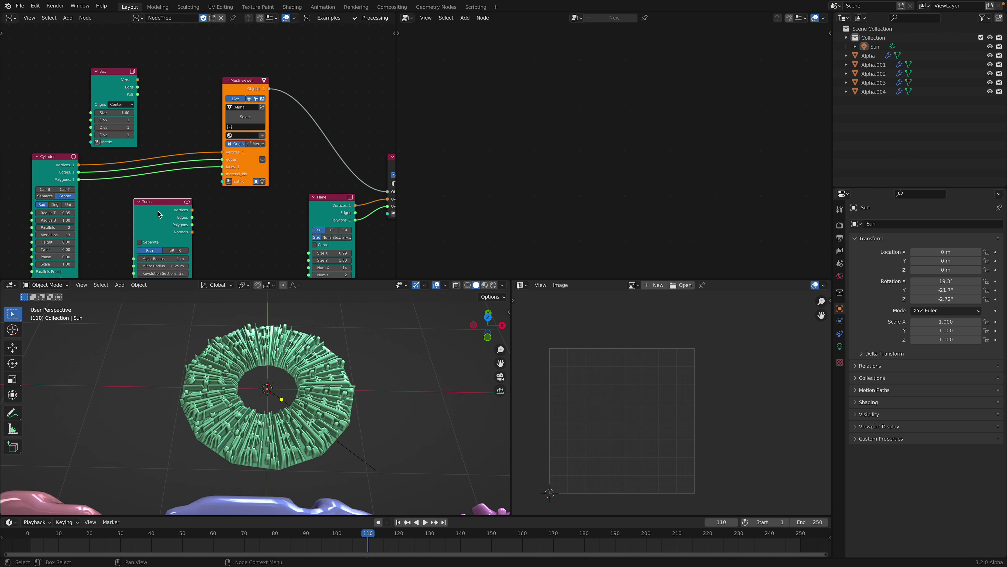
# Step: Connect the Torus node's vertices, edges and polygons to the Mesh viewer in place of the Cylinder, and move the Torus up beside it
pyautogui.keyDown('shift'); pyautogui.click(234, 87); pyautogui.keyUp('shift')
pyautogui.hotkey('shift', 'f')
pyautogui.moveTo(163, 201); pyautogui.dragTo(165, 123)
pyautogui.moveTo(315, 356); pyautogui.dragTo(317, 356, button='middle')
pyautogui.scroll(-1, 301, 221)
pyautogui.moveTo(300, 222); pyautogui.dragTo(265, 195, button='middle')
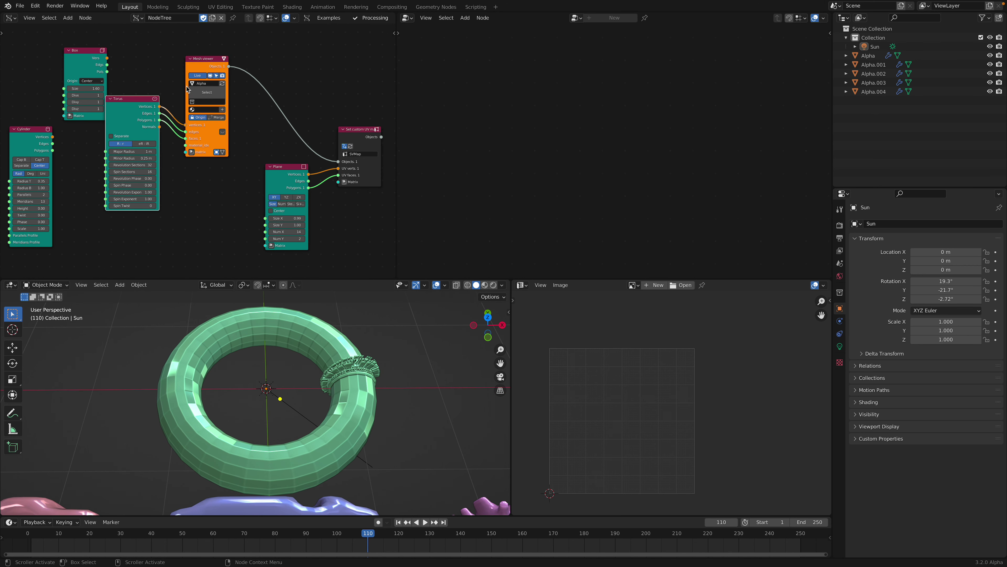
# Step: Enter Edit Mode with all meshes selected and Alpha active to display the torus's UV layout
pyautogui.press('a')
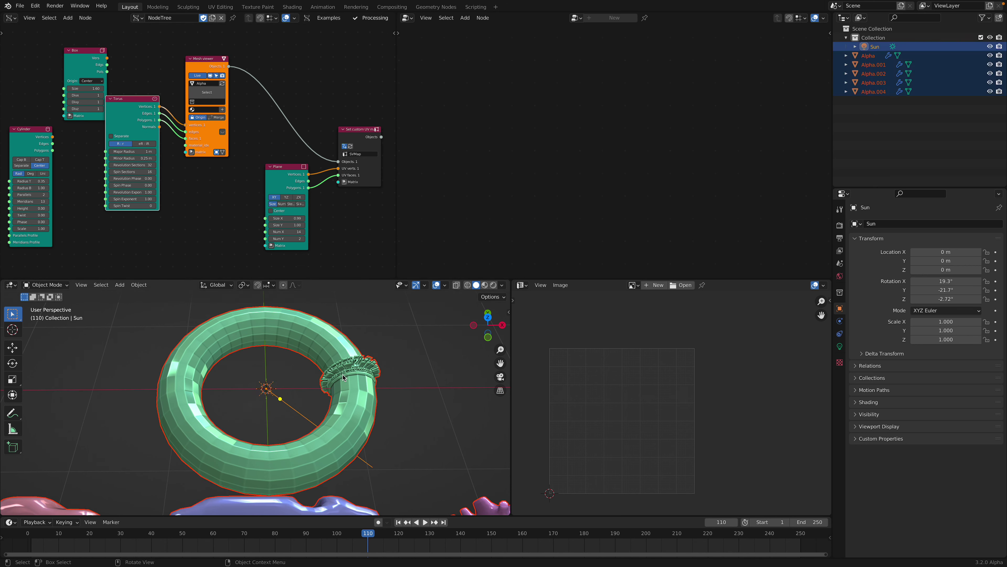
pyautogui.click(347, 343)
pyautogui.press('Tab')
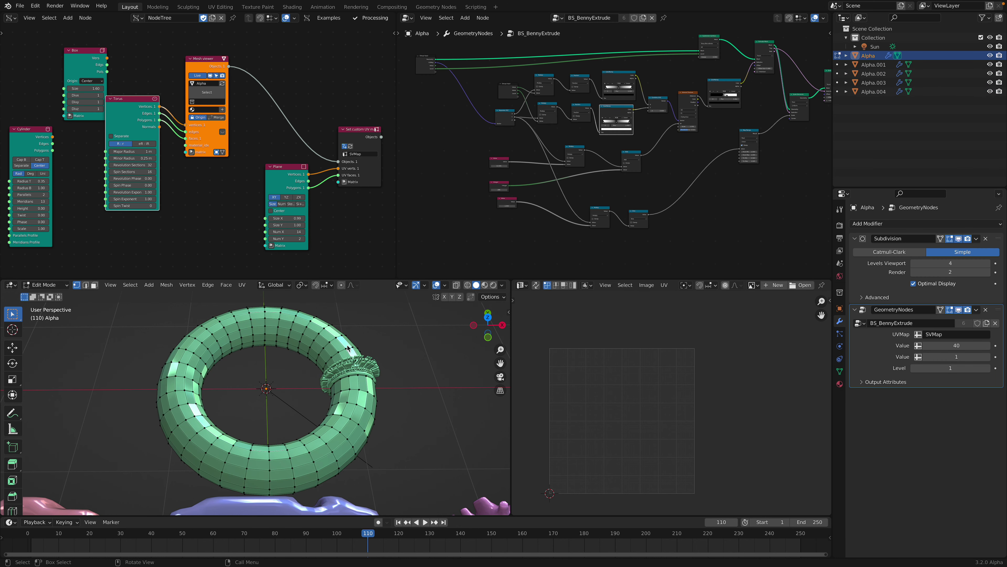
pyautogui.press('Tab')
pyautogui.press('a')
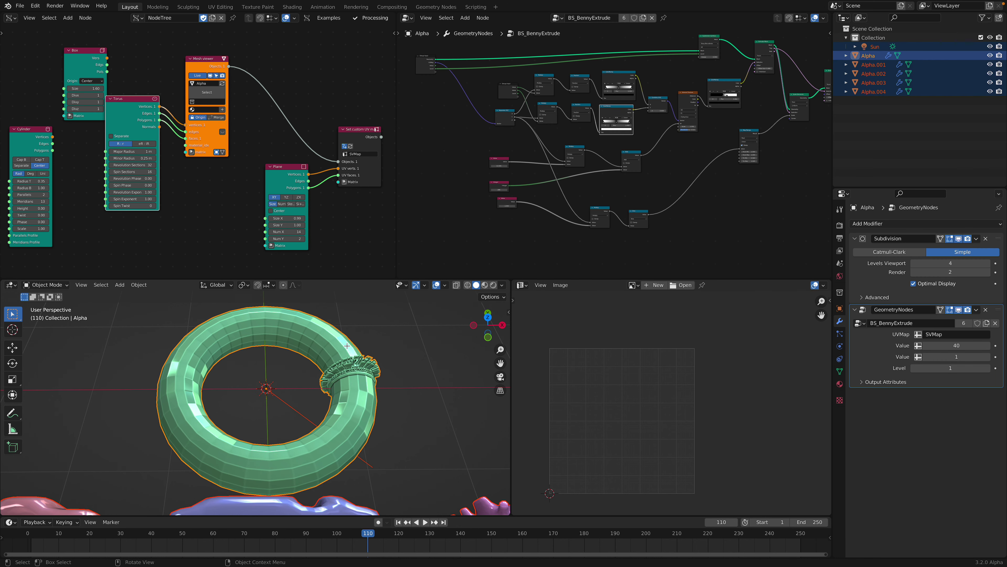
pyautogui.press('Tab')
pyautogui.scroll(1, 595, 376)
pyautogui.scroll(-2, 641, 384)
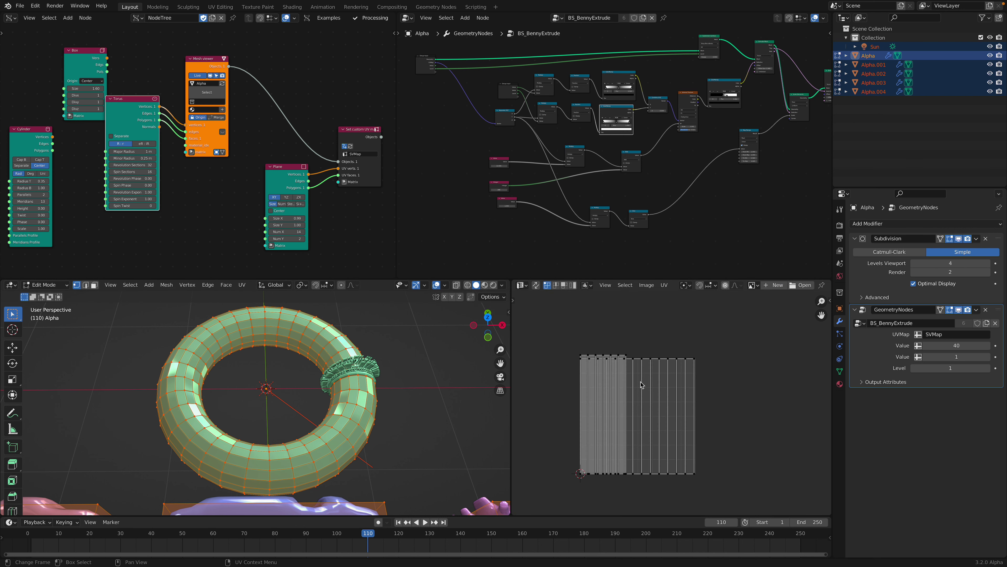
# Step: Set Num X to 12 and Num Y to 3 on the Plane node that supplies the custom UV map
pyautogui.moveTo(316, 237); pyautogui.dragTo(262, 216, button='middle')
pyautogui.scroll(2, 262, 217)
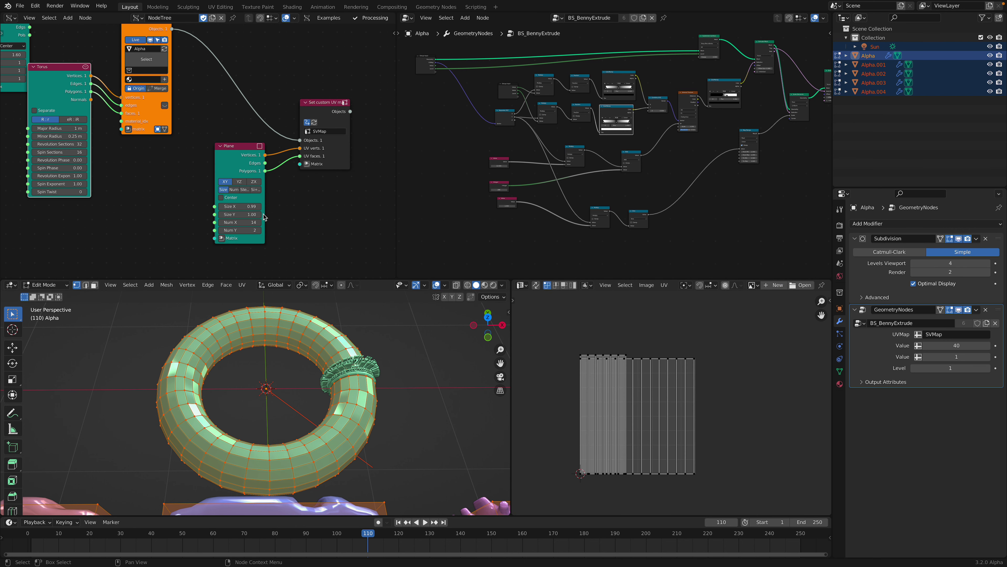
pyautogui.keyDown('shift'); pyautogui.moveTo(246, 221); pyautogui.dragTo(273, 225); pyautogui.keyUp('shift')
pyautogui.click(250, 223)
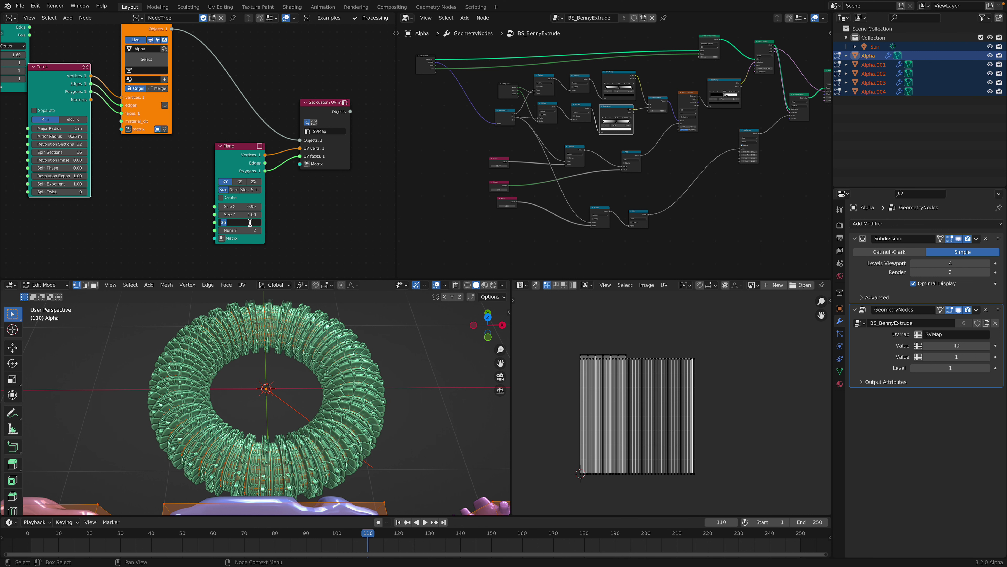
pyautogui.press('Return')
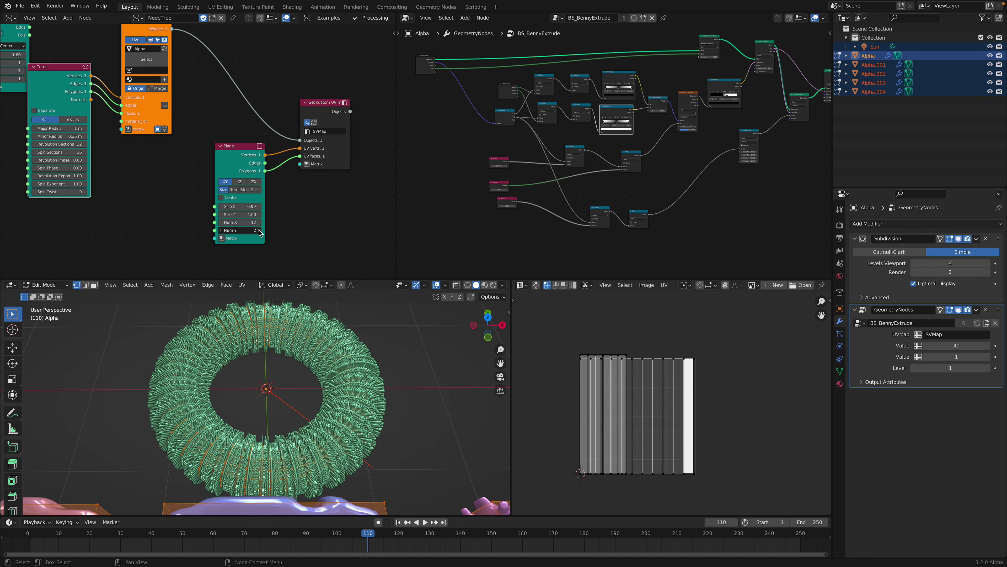
pyautogui.click(259, 230)
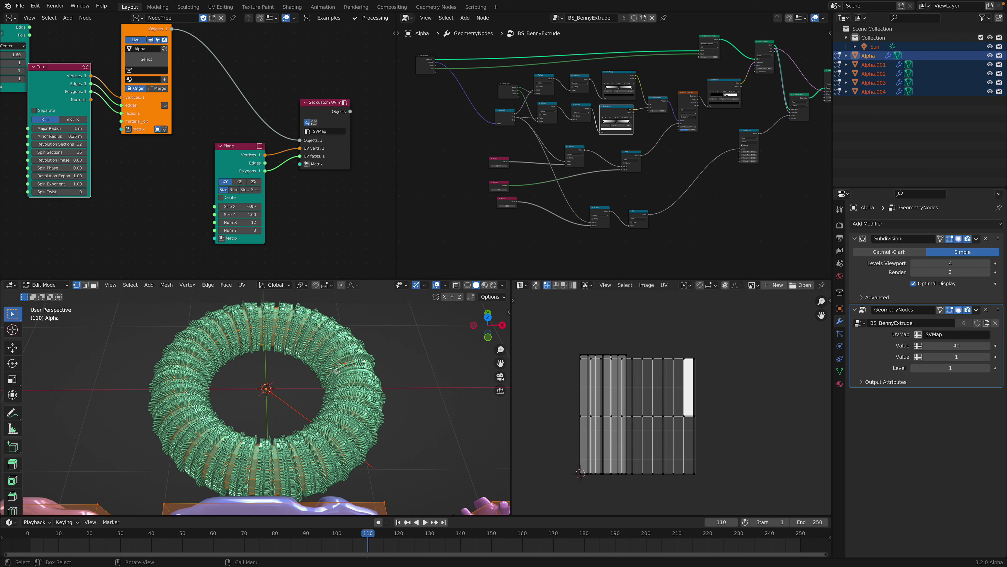
# Step: Return to Object Mode and preview the extruded torus in rendered shading with nothing selected
pyautogui.press('Tab')
pyautogui.moveTo(365, 382); pyautogui.dragTo(376, 371, button='middle')
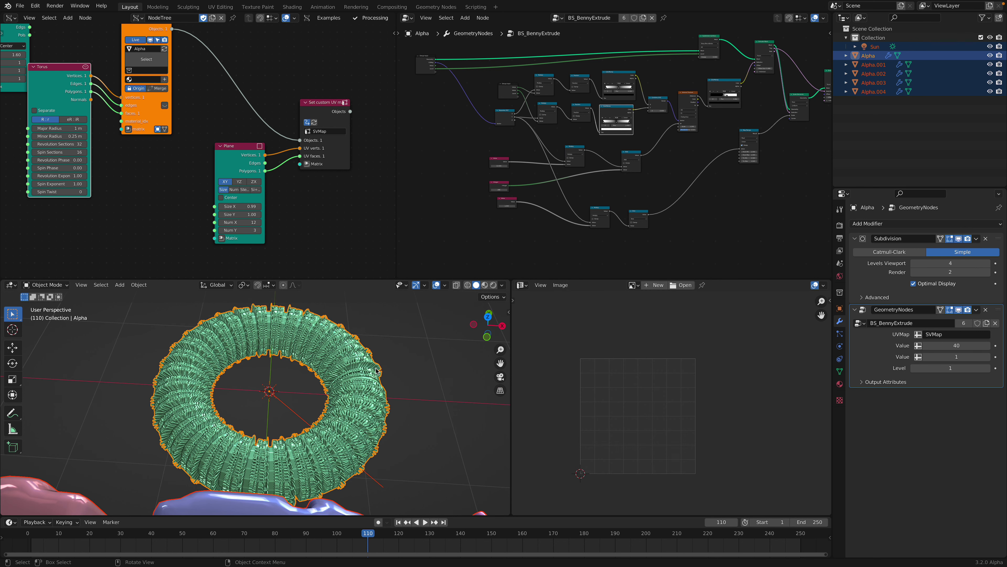
pyautogui.click(493, 285)
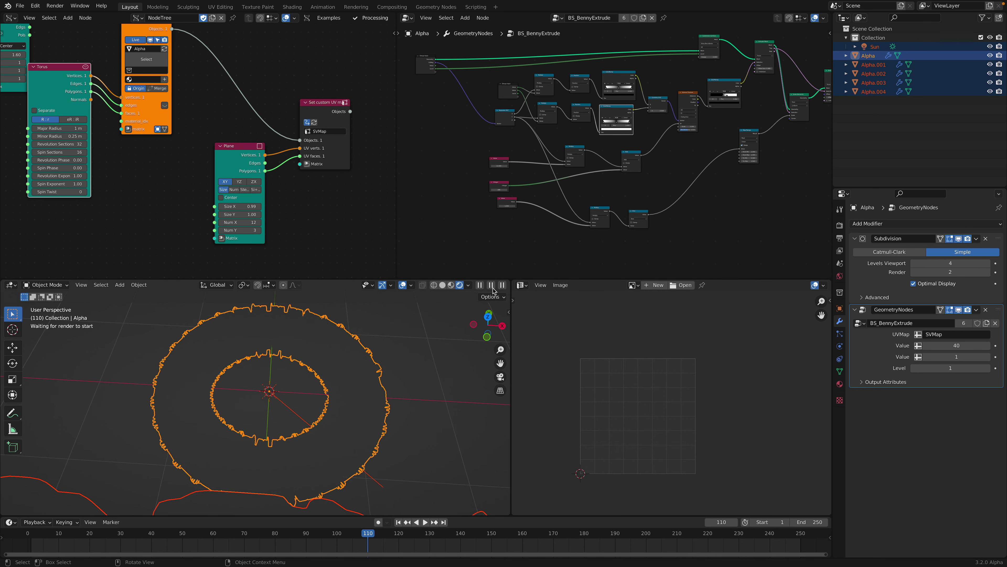
pyautogui.click(426, 337)
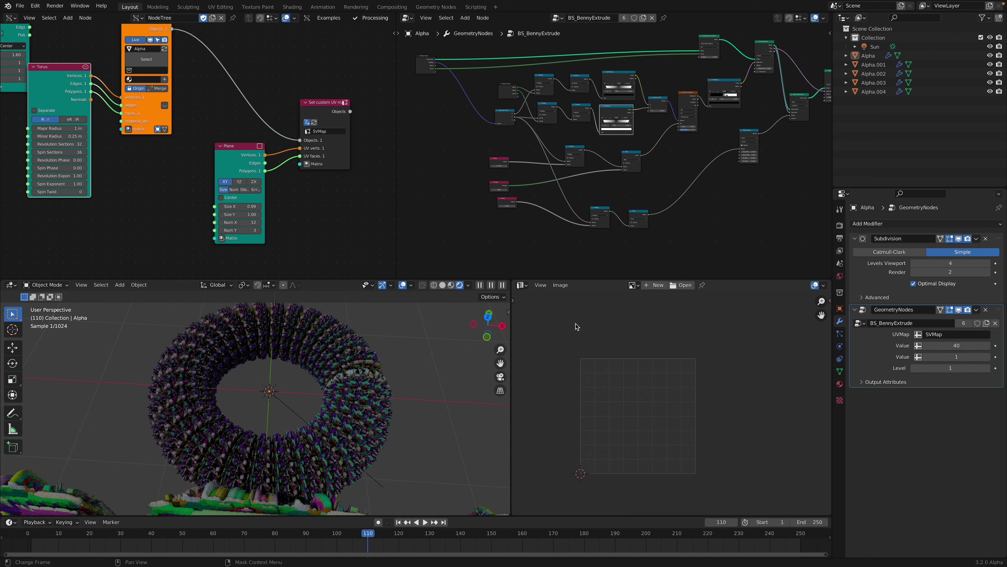
pyautogui.moveTo(643, 175); pyautogui.dragTo(630, 200, button='middle')
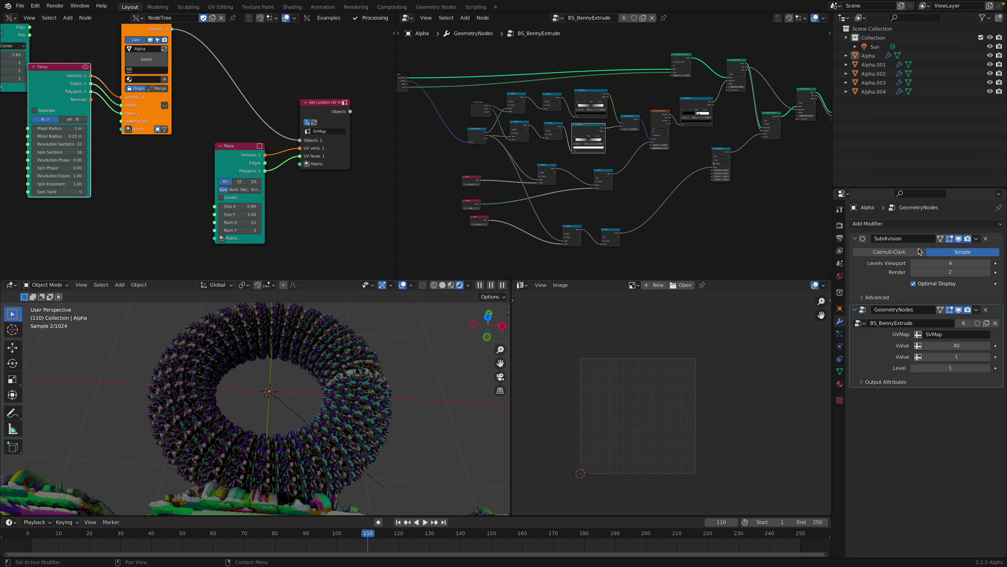
pyautogui.scroll(-1, 685, 198)
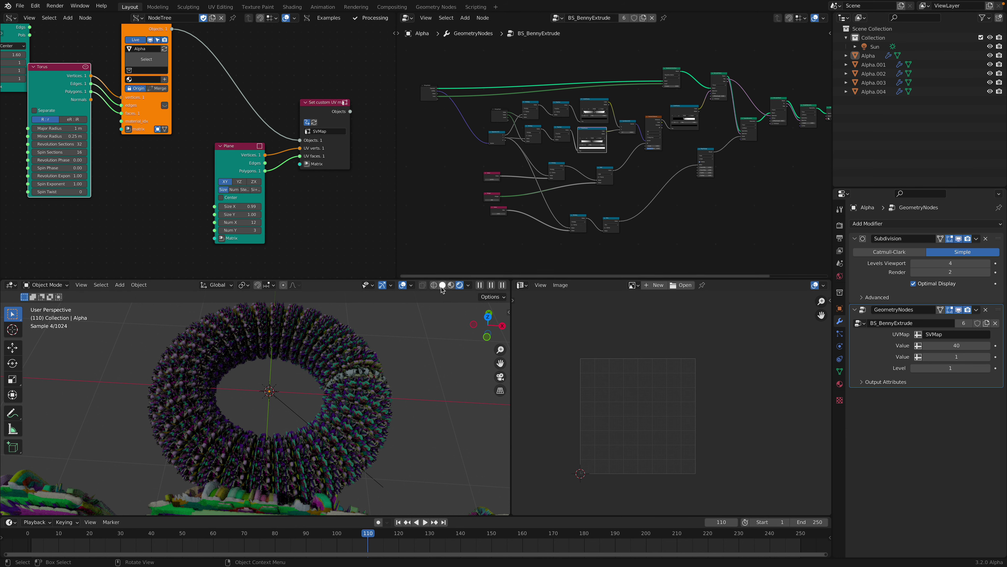
# Step: Set the Torus node's Revolution Sections to 12 and Spin Sections to 8
pyautogui.click(84, 144)
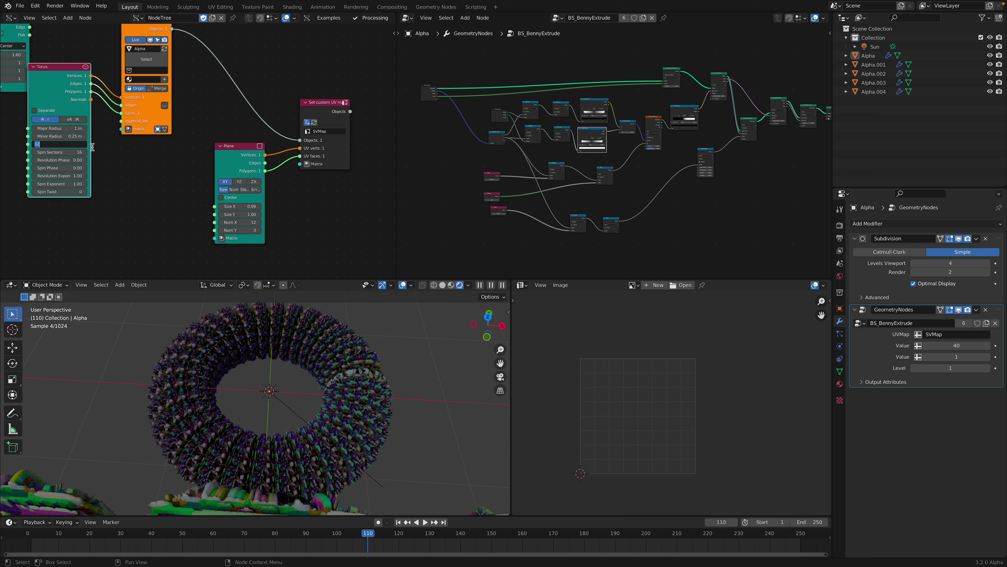
pyautogui.write('12')
pyautogui.press('Return')
pyautogui.click(71, 151)
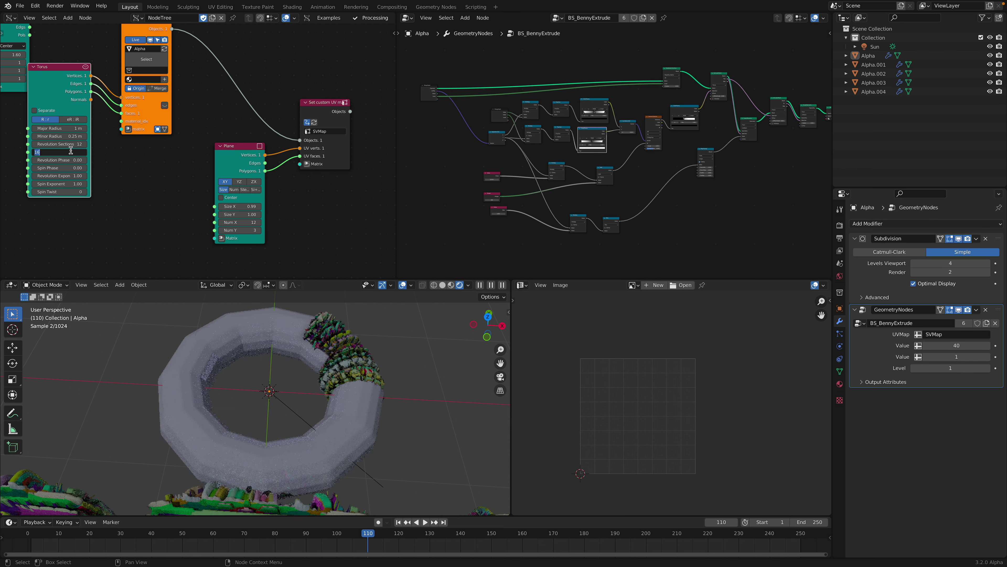
pyautogui.write('8')
pyautogui.press('Return')
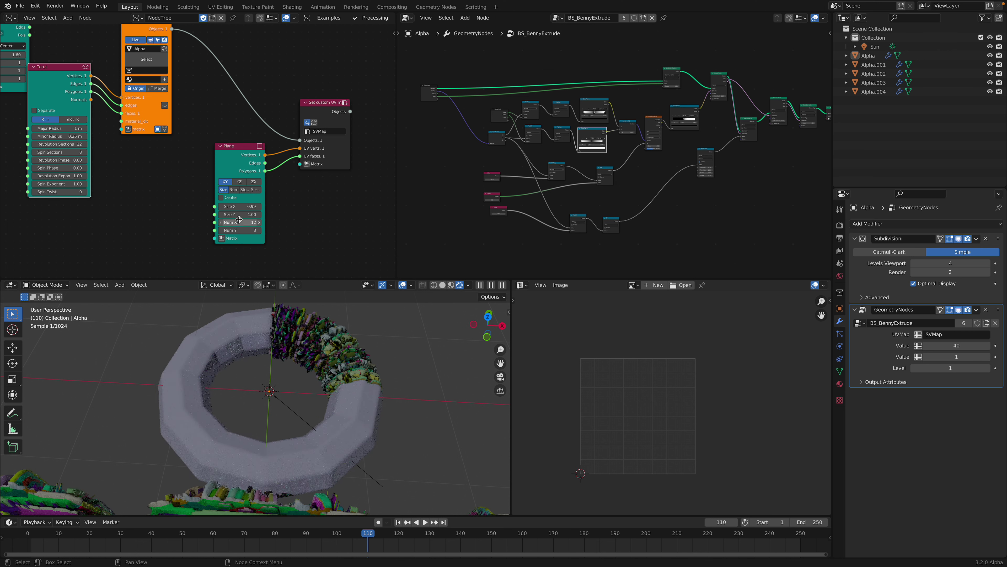
# Step: Try Num X values of 8 and 30 on the Plane node
pyautogui.click(239, 222)
pyautogui.write('8')
pyautogui.press('Return')
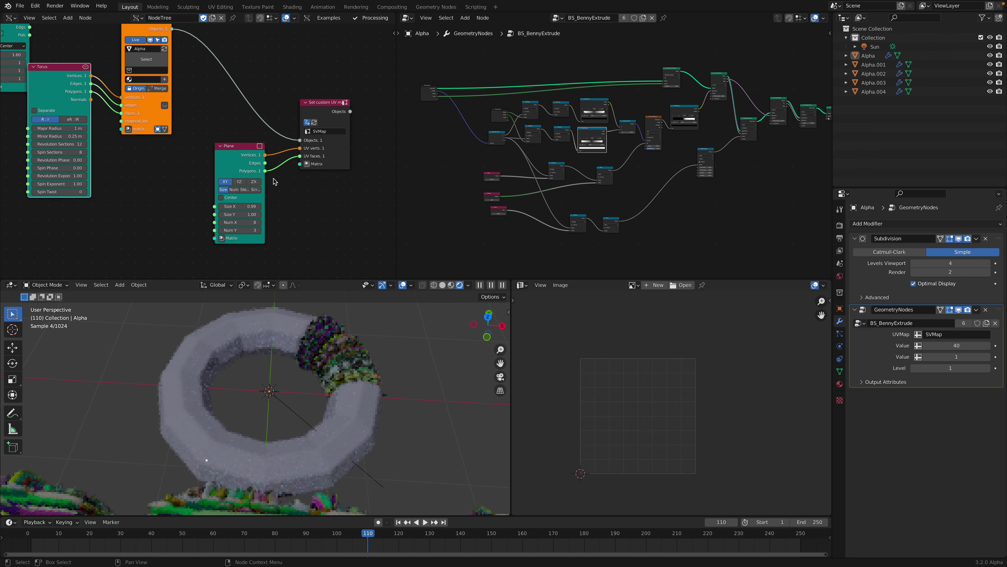
pyautogui.click(247, 223)
pyautogui.write('30')
pyautogui.press('Return')
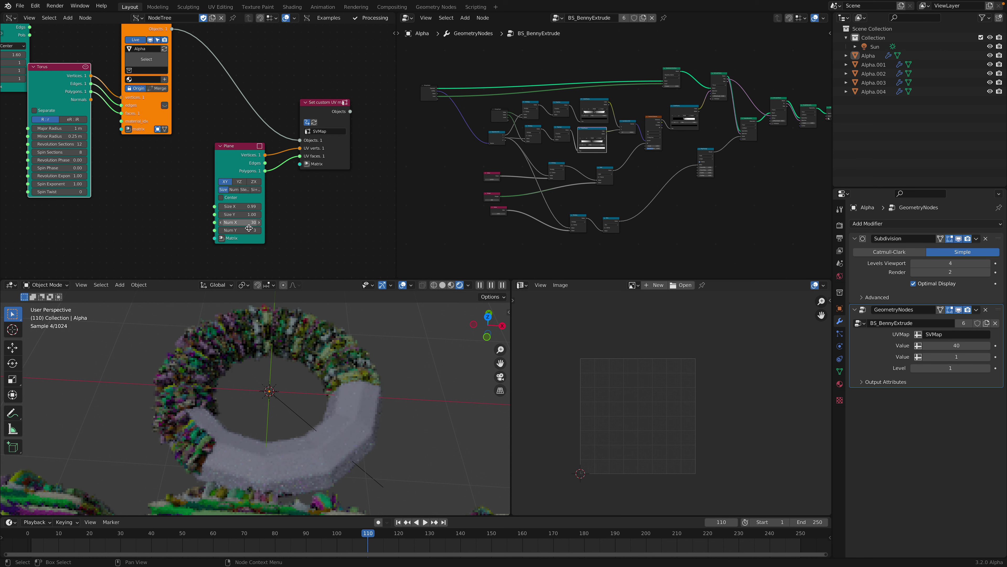
# Step: Set Num X to 50 on the Plane node and return the 3D viewport to solid shading
pyautogui.click(246, 223)
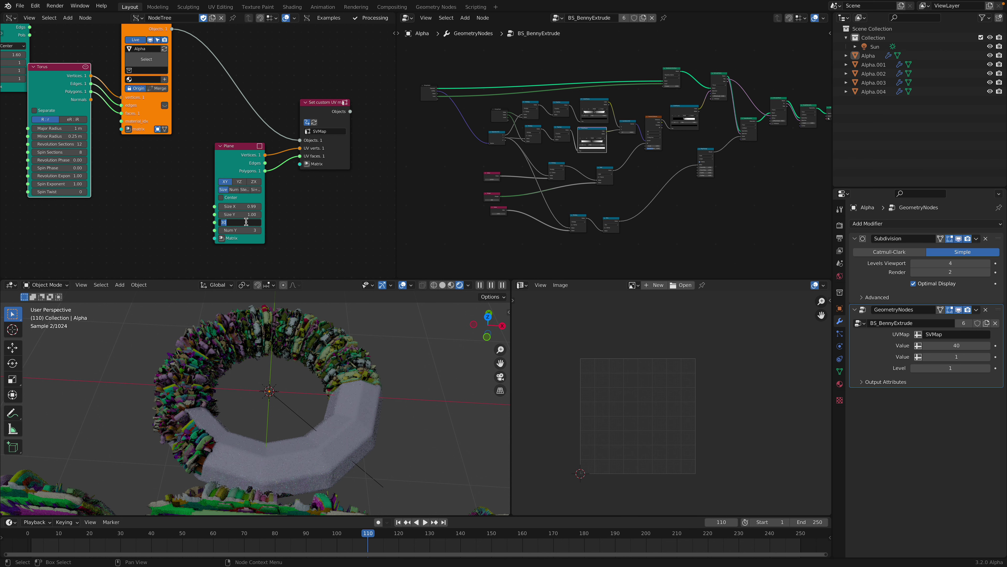
pyautogui.write('50')
pyautogui.press('Return')
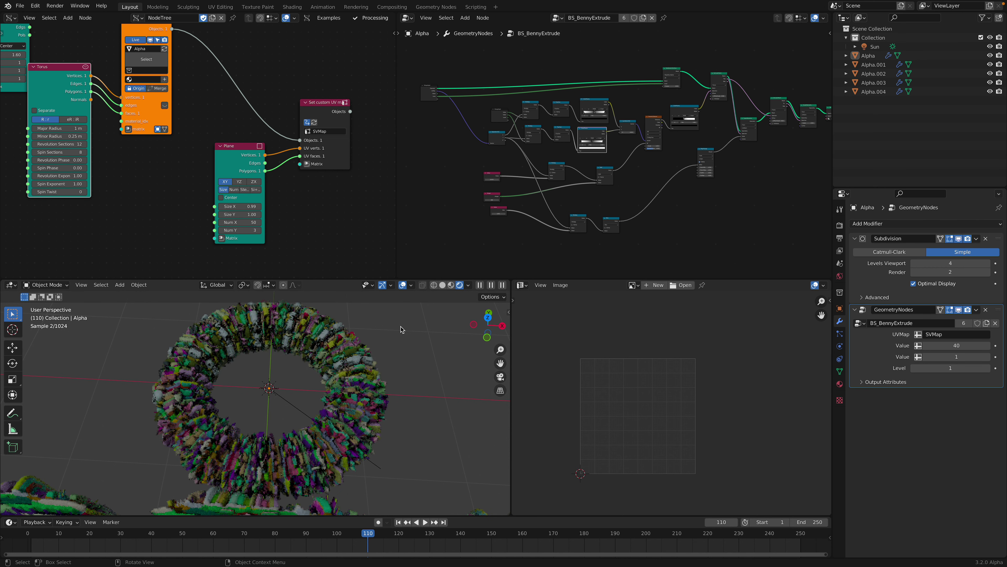
pyautogui.click(444, 286)
# Step: Duplicate the green torus and place the copy about 2.57 m away along the negative X axis
pyautogui.click(354, 357)
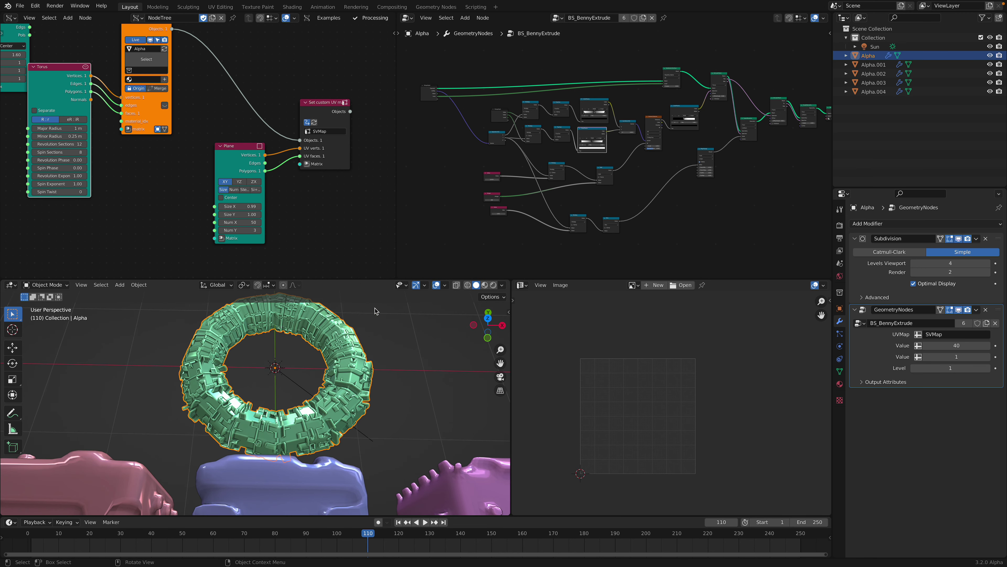
pyautogui.moveTo(387, 279); pyautogui.dragTo(383, 151)
pyautogui.moveTo(381, 254); pyautogui.dragTo(350, 297, button='middle')
pyautogui.hotkey('shift', 'd')
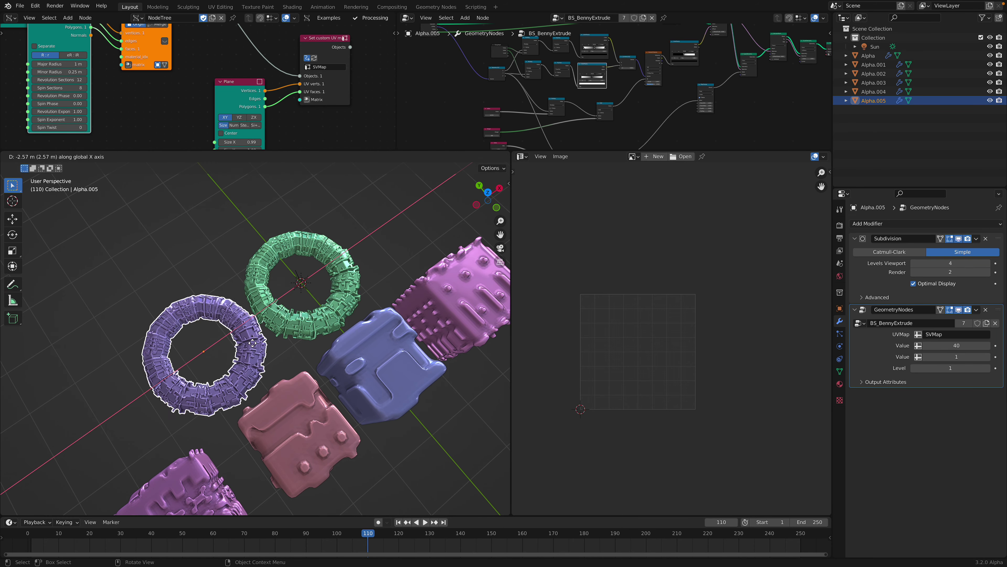
pyautogui.click(264, 318)
pyautogui.moveTo(263, 317); pyautogui.dragTo(295, 329, button='middle')
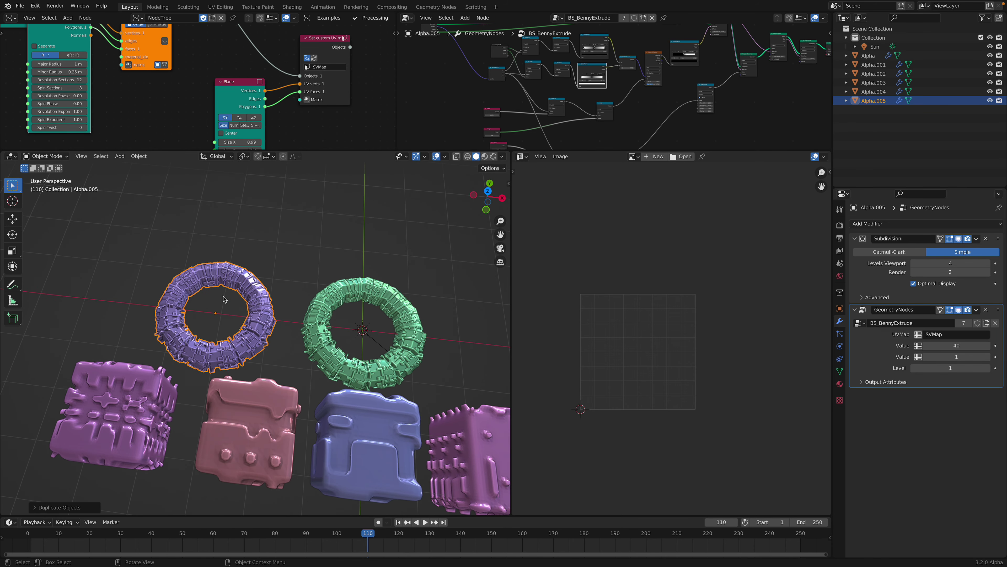
# Step: Set the copied torus's two GeometryNodes Value inputs to 12 and 65
pyautogui.scroll(2, 224, 298)
pyautogui.moveTo(224, 298); pyautogui.dragTo(255, 310, button='middle')
pyautogui.scroll(-3, 307, 102)
pyautogui.scroll(-3, 309, 104)
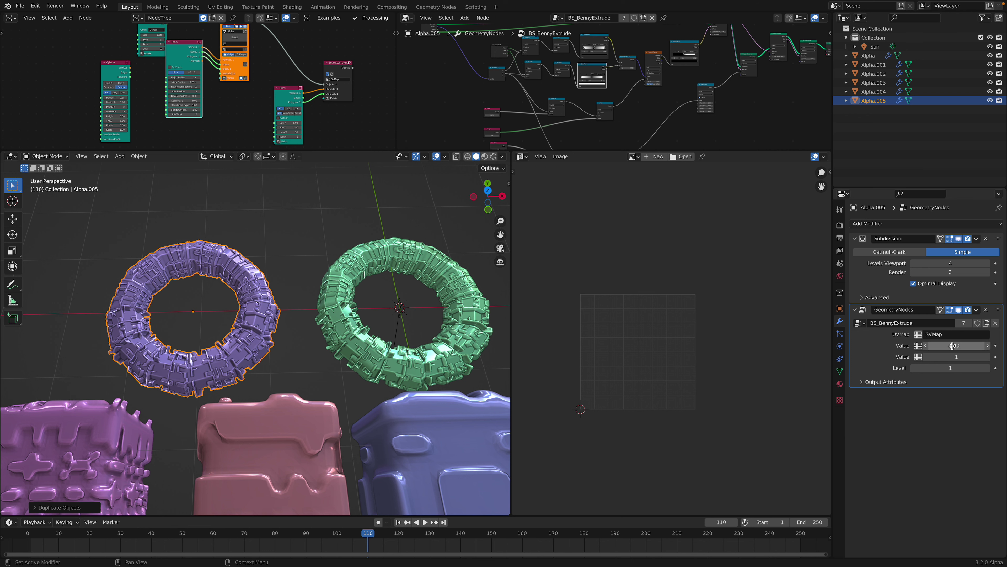
pyautogui.moveTo(953, 345); pyautogui.dragTo(988, 357)
pyautogui.press('Return')
pyautogui.keyDown('shift'); pyautogui.moveTo(255, 274); pyautogui.dragTo(338, 281, button='middle'); pyautogui.keyUp('shift')
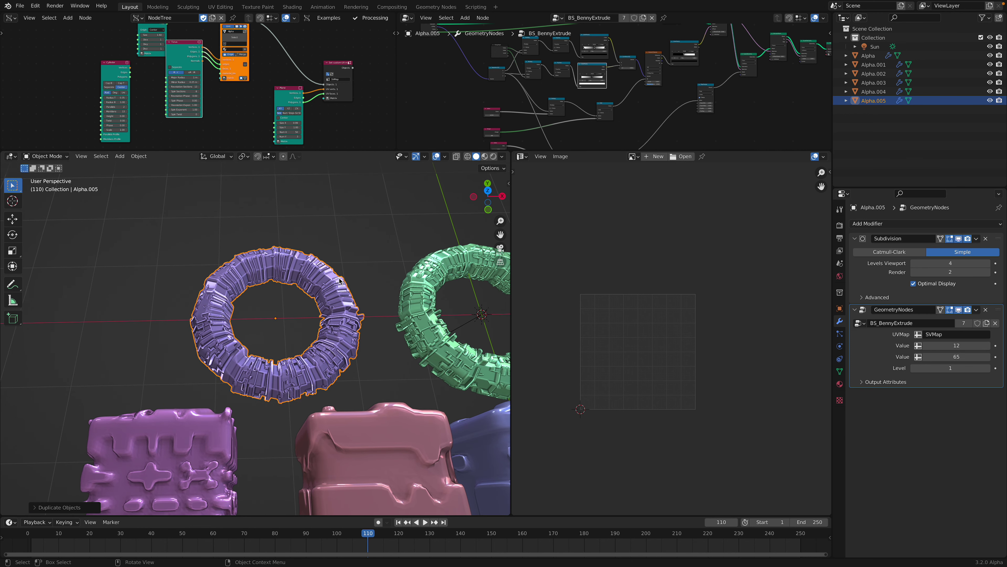
# Step: Duplicate the second torus along the X axis to make a third ring beside it
pyautogui.hotkey('shift', 'd')
pyautogui.press('x')
pyautogui.click(159, 290)
# Step: Set the third torus's GeometryNodes Value inputs to 8 and 339
pyautogui.moveTo(941, 356); pyautogui.dragTo(988, 356)
pyautogui.click(943, 343)
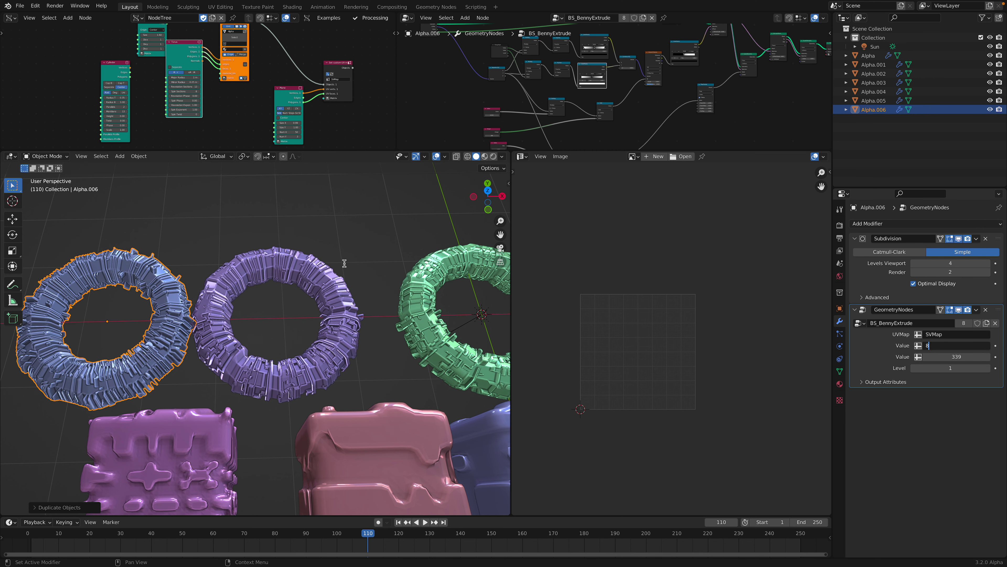
pyautogui.press('Return')
pyautogui.keyDown('shift'); pyautogui.moveTo(315, 285); pyautogui.dragTo(378, 279, button='middle'); pyautogui.keyUp('shift')
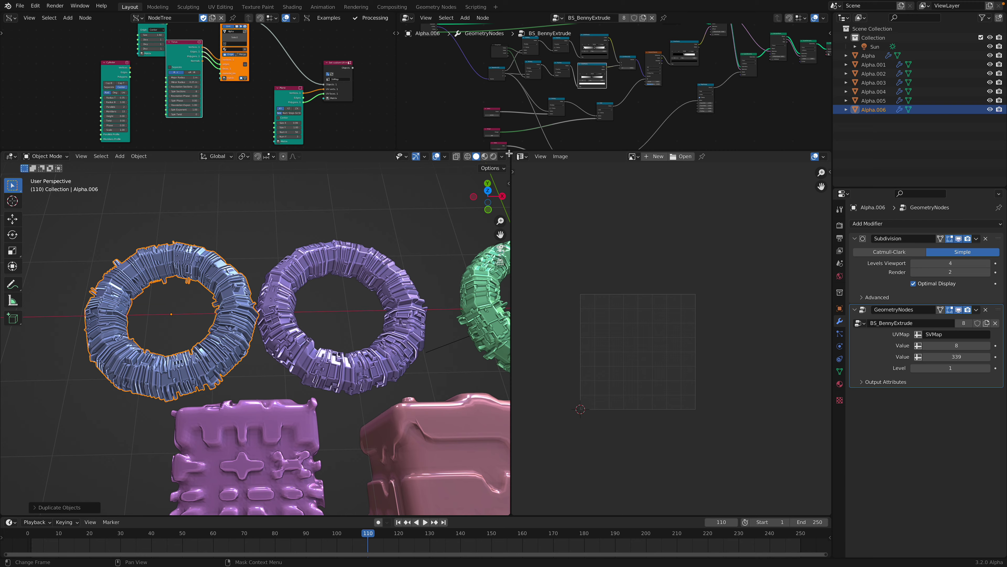
# Step: Expand the 3D viewport over the image editor, view all cubes and rings, and save the file
pyautogui.moveTo(509, 153); pyautogui.dragTo(544, 171)
pyautogui.moveTo(544, 247); pyautogui.dragTo(589, 278, button='middle')
pyautogui.moveTo(511, 307); pyautogui.dragTo(769, 308, button='middle')
pyautogui.moveTo(704, 318); pyautogui.dragTo(674, 320, button='middle')
pyautogui.hotkey('ctrl', 's')
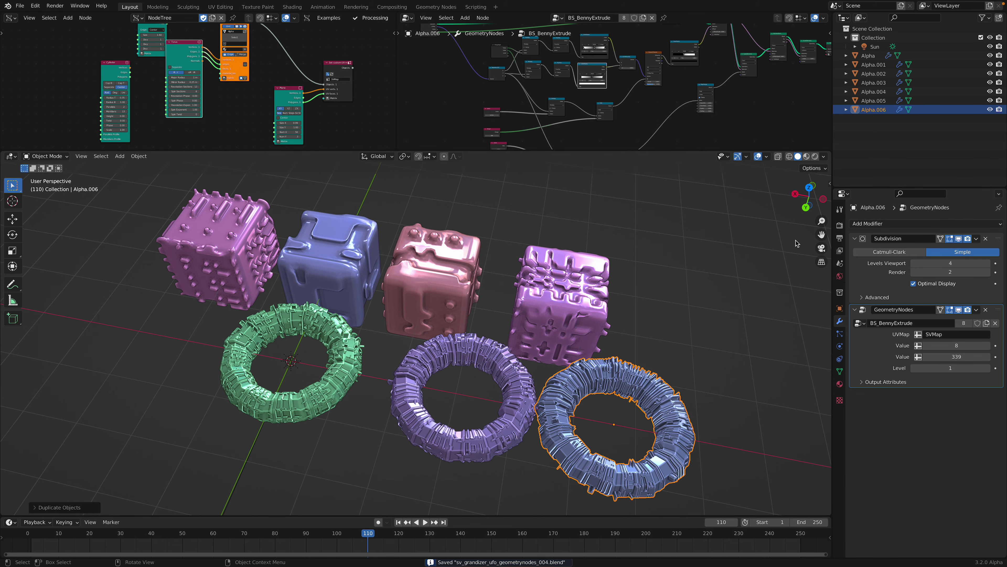
# Step: Move the middle torus about 0.16 m along the X axis and deselect everything
pyautogui.click(507, 401)
pyautogui.press('g')
pyautogui.press('x')
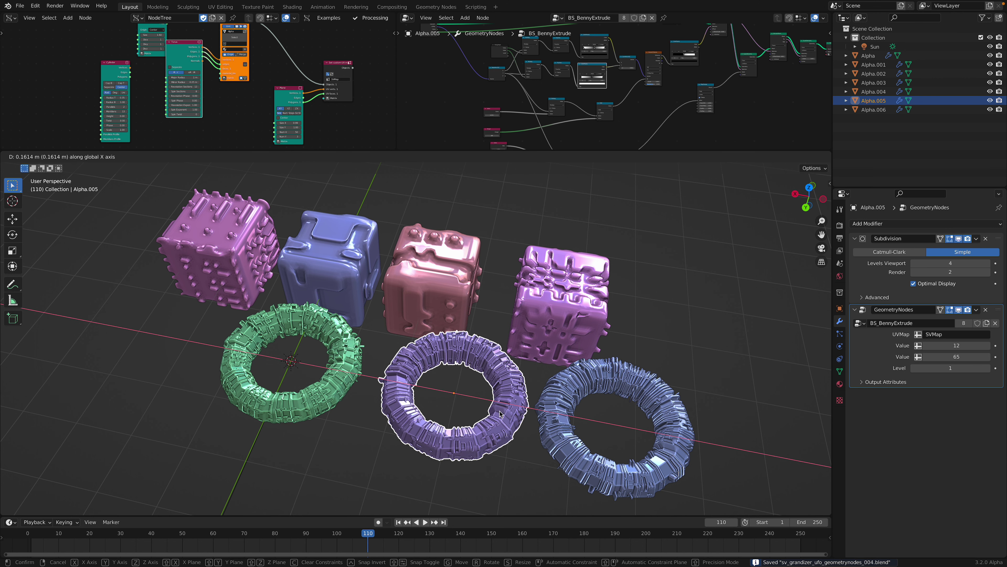
pyautogui.click(500, 411)
pyautogui.click(633, 302)
pyautogui.keyDown('shift'); pyautogui.moveTo(633, 302); pyautogui.dragTo(636, 286, button='middle'); pyautogui.keyUp('shift')
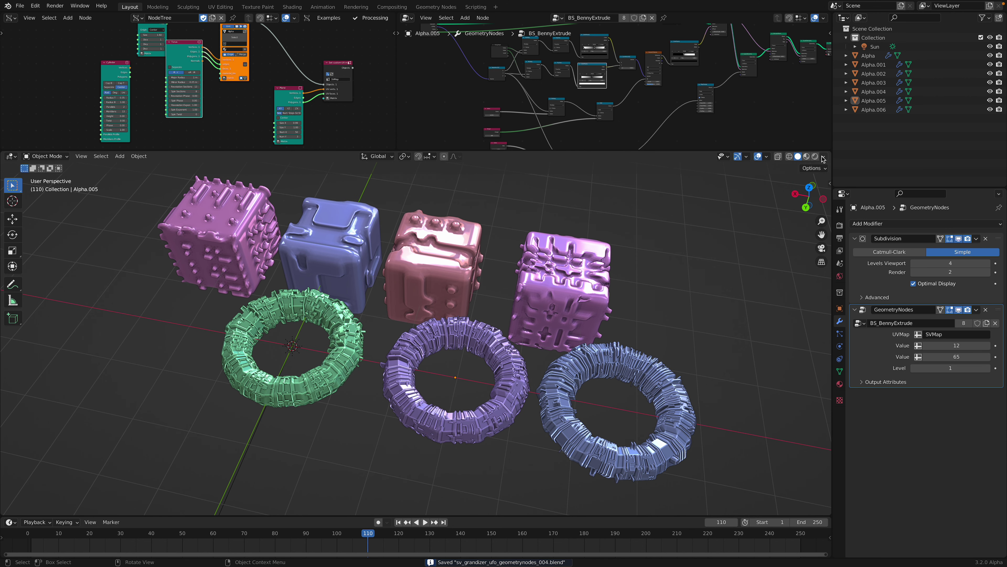
# Step: Select the blue cube Alpha.002 and show its material in the Shader Editor in place of the geometry nodes
pyautogui.click(368, 229)
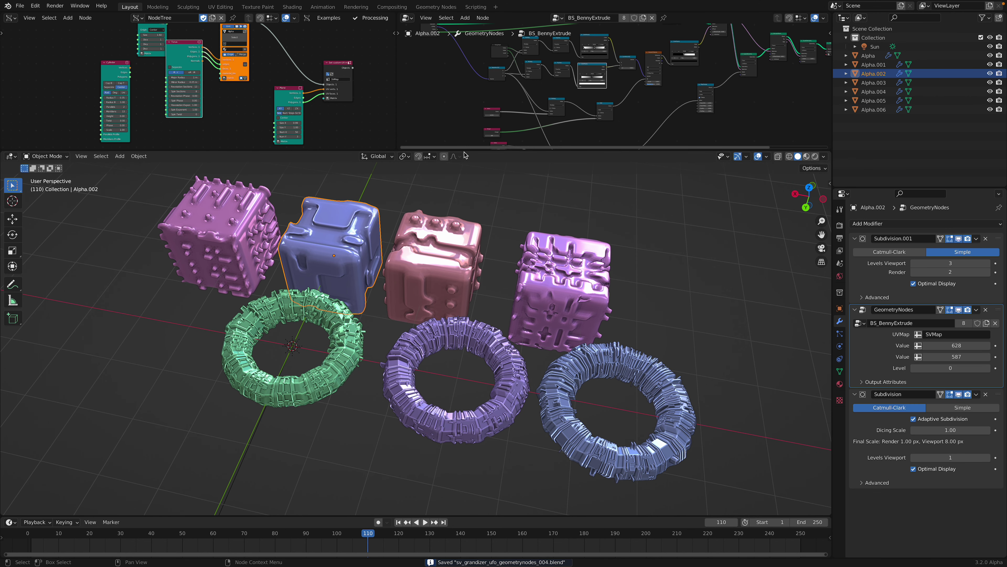
pyautogui.moveTo(465, 151); pyautogui.dragTo(465, 256)
pyautogui.click(407, 17)
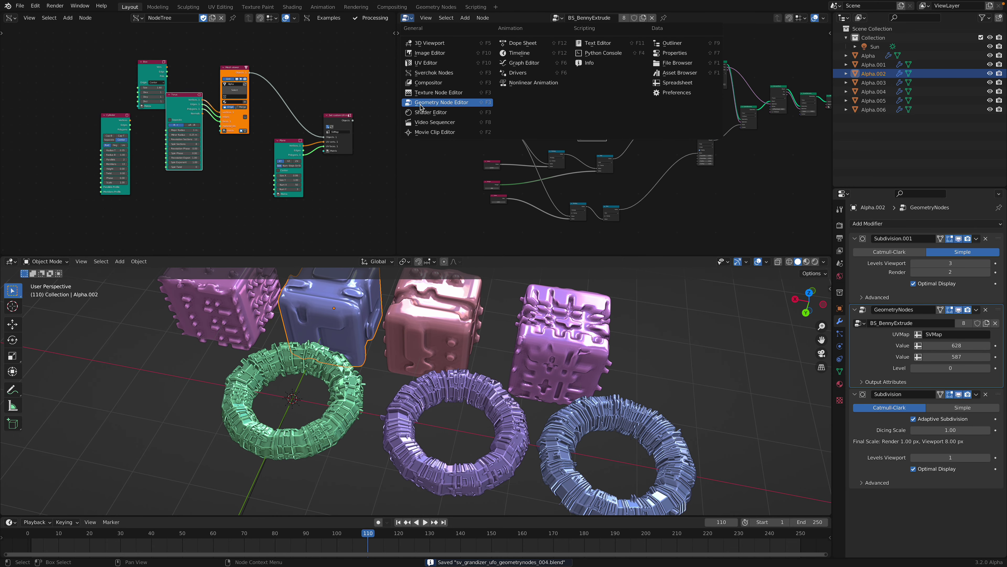
pyautogui.click(431, 112)
pyautogui.scroll(4, 500, 115)
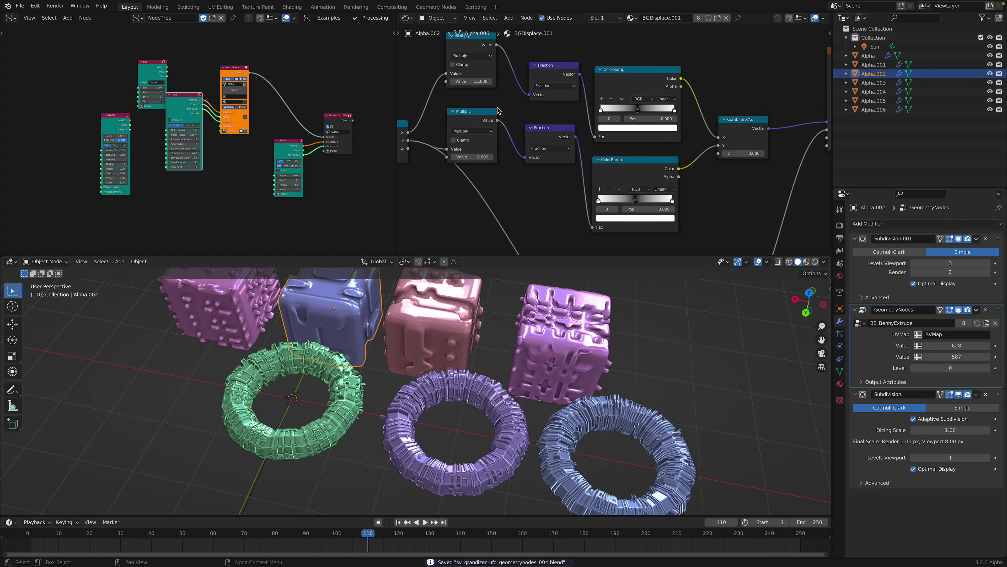
# Step: Set the upper Multiply node's value to 8 in the BGDisplace.001 material and save the file
pyautogui.moveTo(497, 107); pyautogui.dragTo(532, 116, button='middle')
pyautogui.click(518, 91)
pyautogui.press('Return')
pyautogui.hotkey('ctrl', 's')
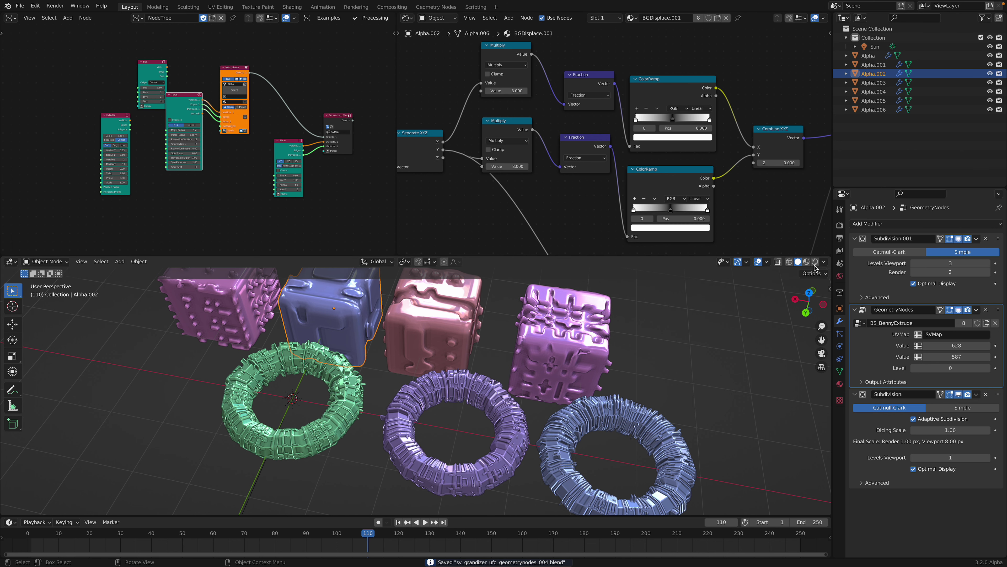
# Step: Show the scene in rendered shading and try a value of 4 on the upper Multiply node
pyautogui.click(815, 262)
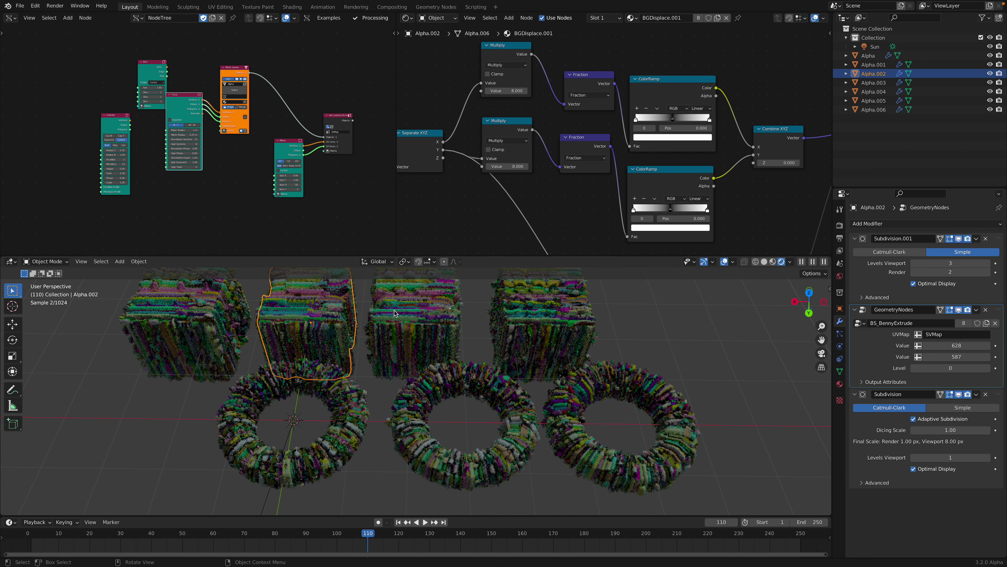
pyautogui.scroll(2, 504, 108)
pyautogui.doubleClick(516, 87)
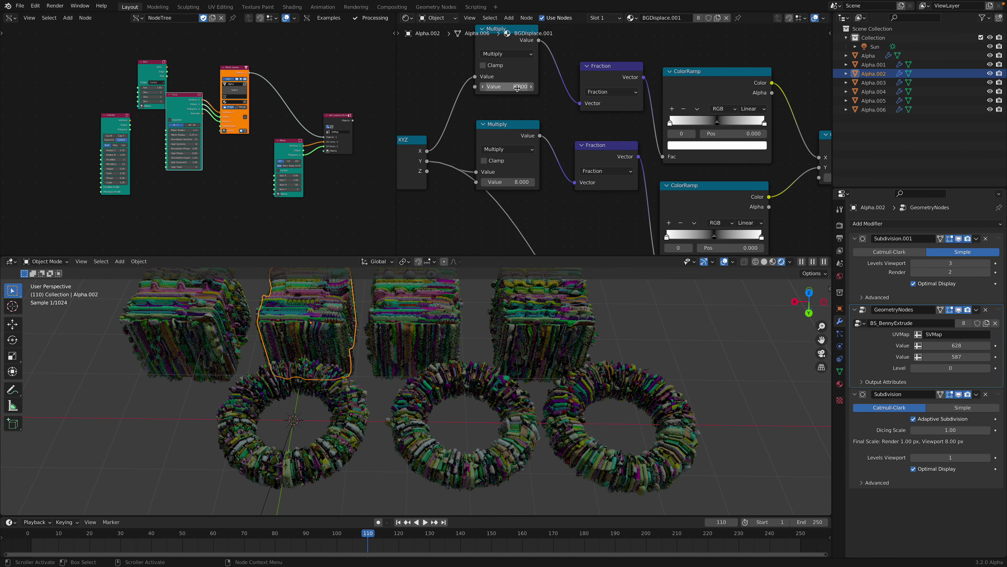
pyautogui.write('4')
pyautogui.press('Return')
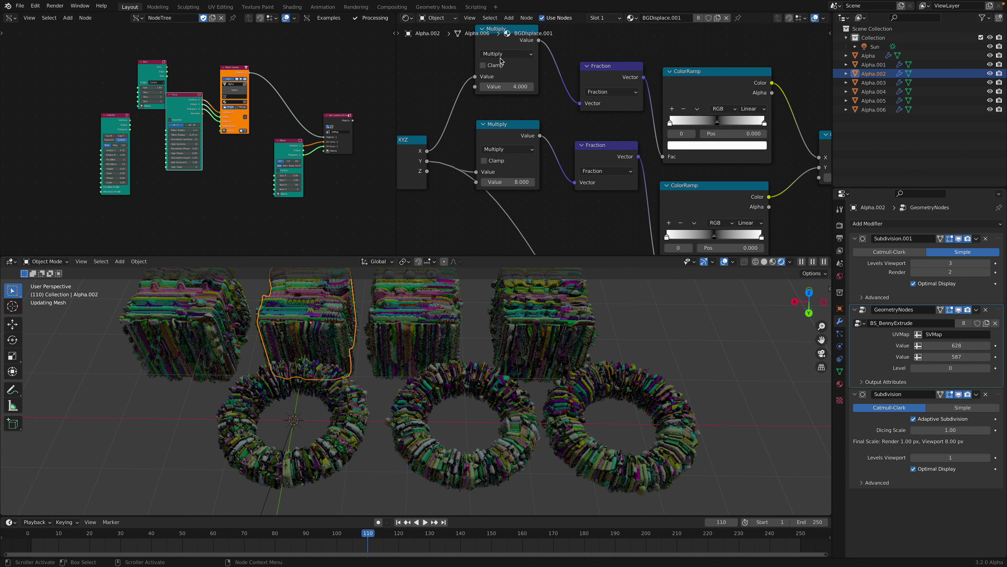
# Step: Set the upper Multiply node's value to 12 and the lower Multiply node's value to 4
pyautogui.doubleClick(520, 87)
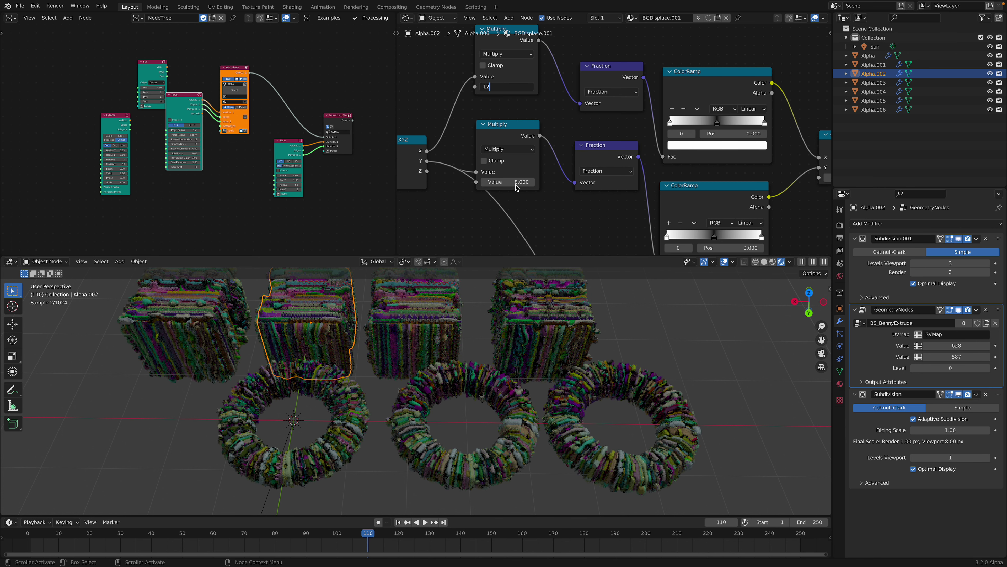
pyautogui.write('12')
pyautogui.press('Return')
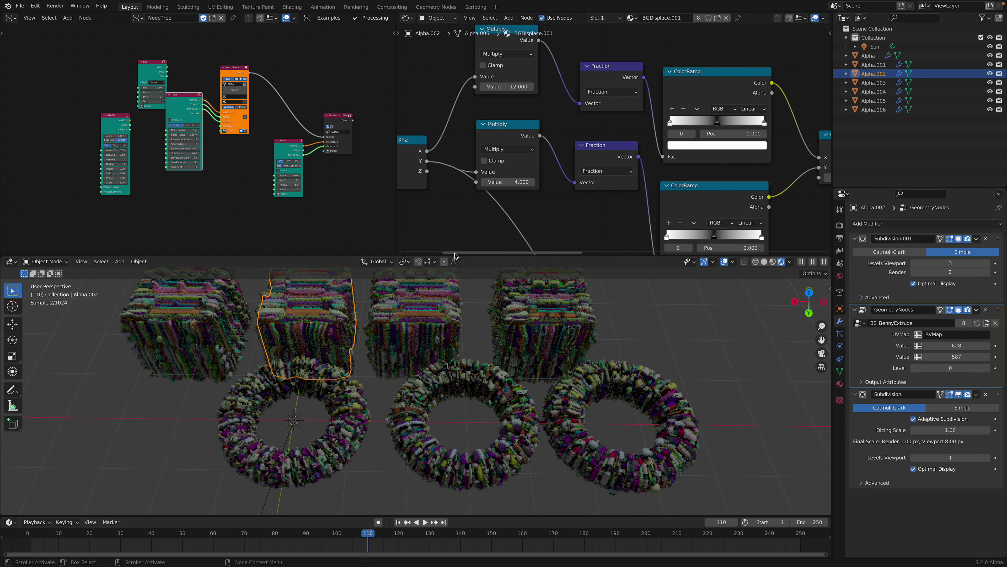
# Step: Enlarge the 3D viewport, orbit around the rendered objects and save the file
pyautogui.moveTo(455, 256); pyautogui.dragTo(470, 150)
pyautogui.moveTo(506, 250); pyautogui.dragTo(556, 253, button='middle')
pyautogui.hotkey('ctrl', 's')
# Step: Rewire the ColorRamp's Color output from the Principled shader's Roughness input to its Metallic input
pyautogui.scroll(-4, 655, 100)
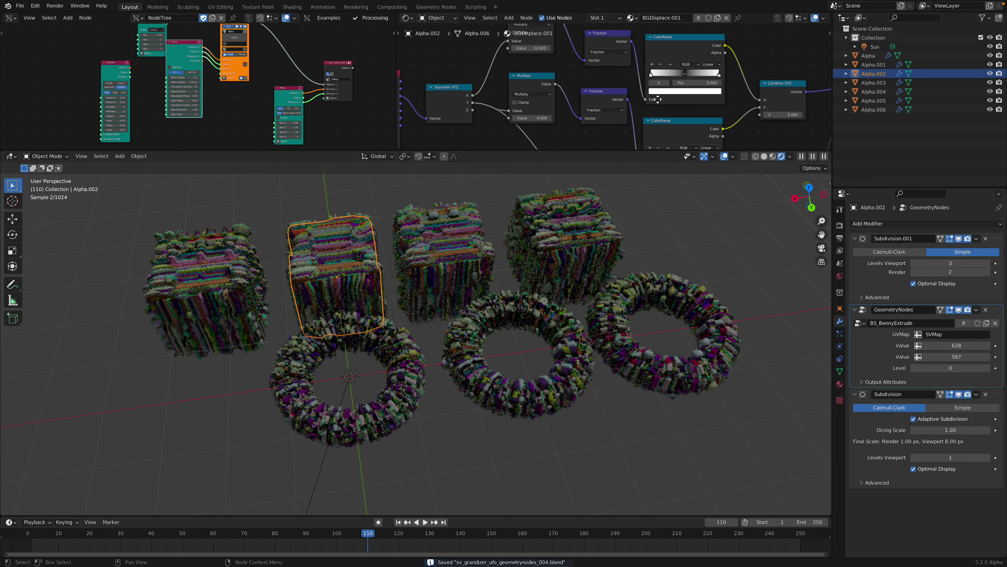
pyautogui.moveTo(787, 100); pyautogui.dragTo(631, 99, button='middle')
pyautogui.moveTo(821, 99); pyautogui.dragTo(618, 138, button='middle')
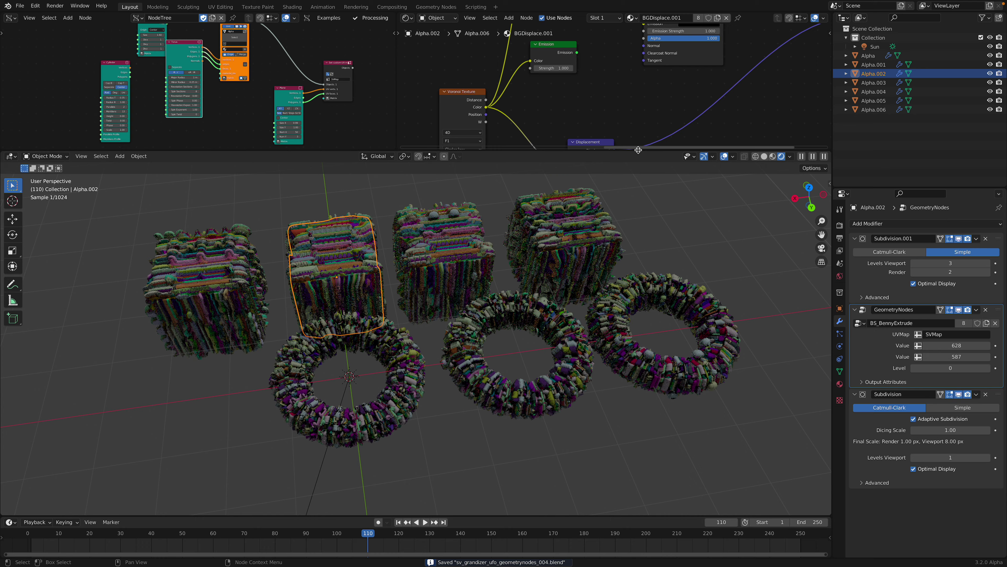
pyautogui.moveTo(637, 151); pyautogui.dragTo(634, 271)
pyautogui.scroll(2, 591, 103)
pyautogui.moveTo(590, 100); pyautogui.dragTo(613, 138, button='middle')
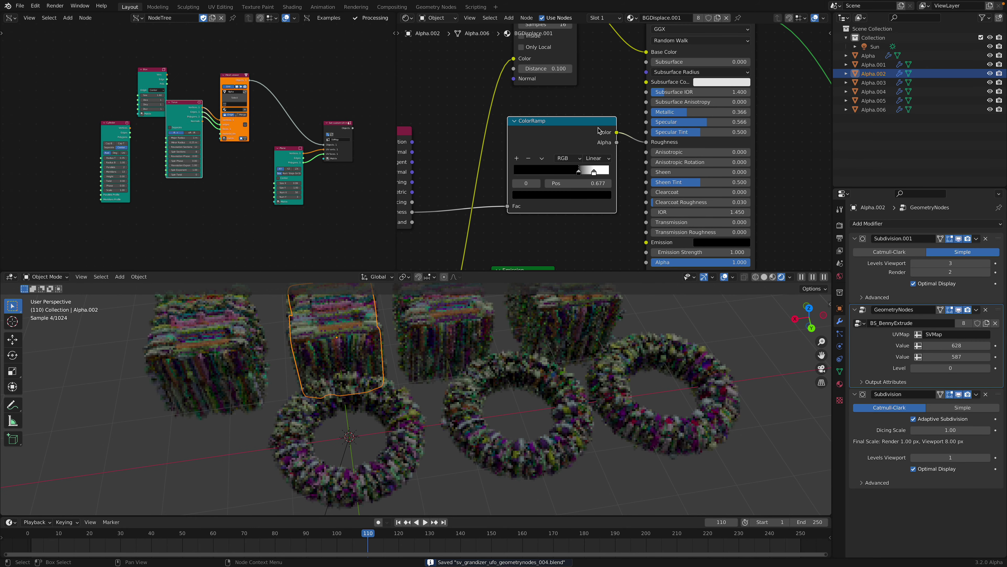
pyautogui.moveTo(596, 126); pyautogui.dragTo(587, 119)
pyautogui.moveTo(645, 141); pyautogui.dragTo(645, 112)
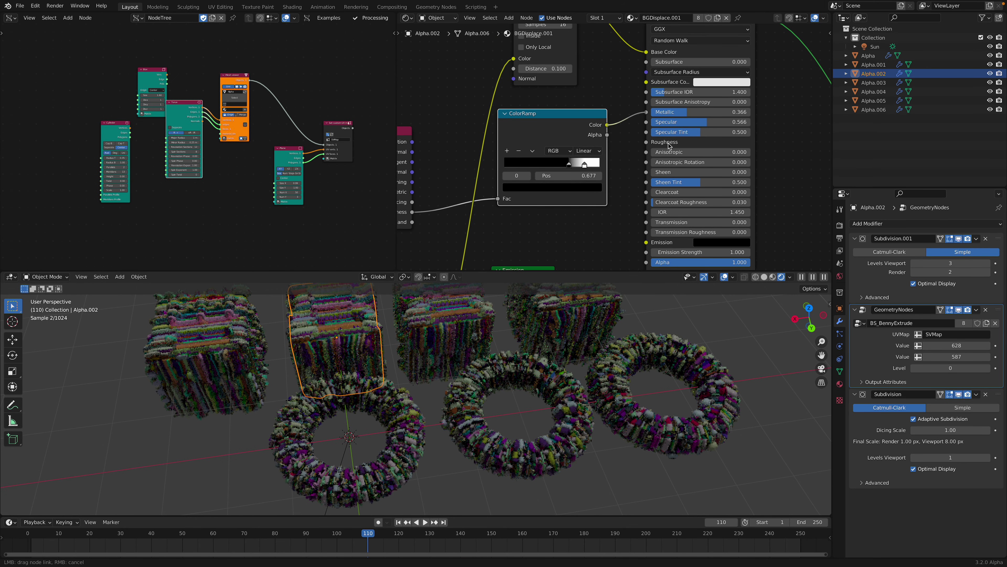
pyautogui.moveTo(669, 146); pyautogui.dragTo(671, 146)
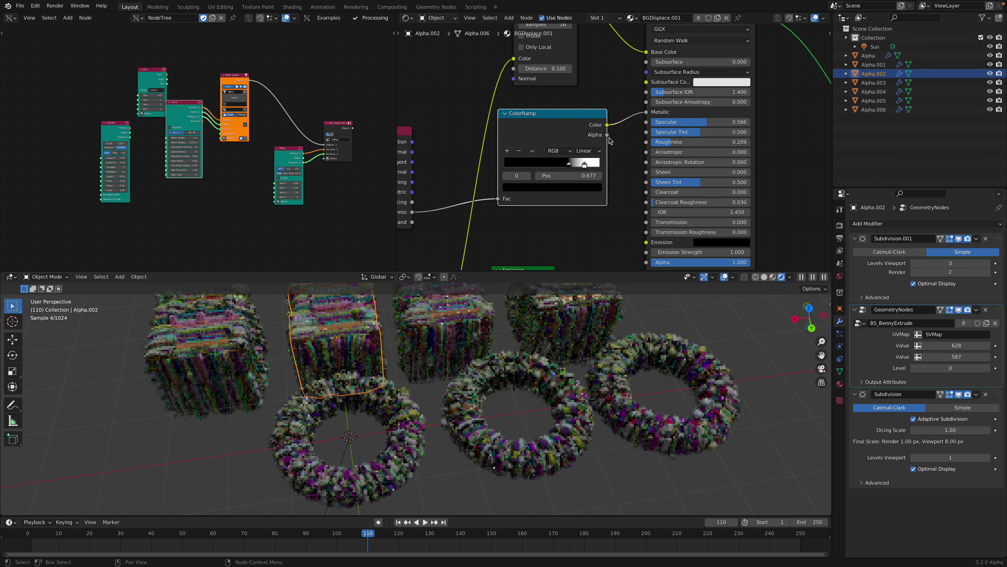
# Step: Move the ColorRamp's black stop to position 0.552, enlarge the 3D viewport and deselect the cube
pyautogui.moveTo(568, 165); pyautogui.dragTo(556, 165)
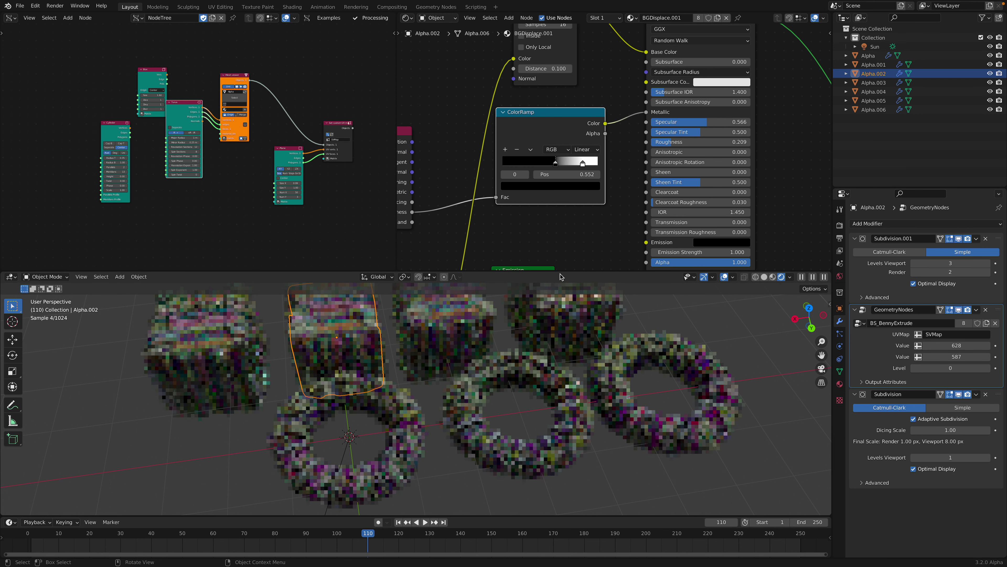
pyautogui.moveTo(561, 273); pyautogui.dragTo(575, 160)
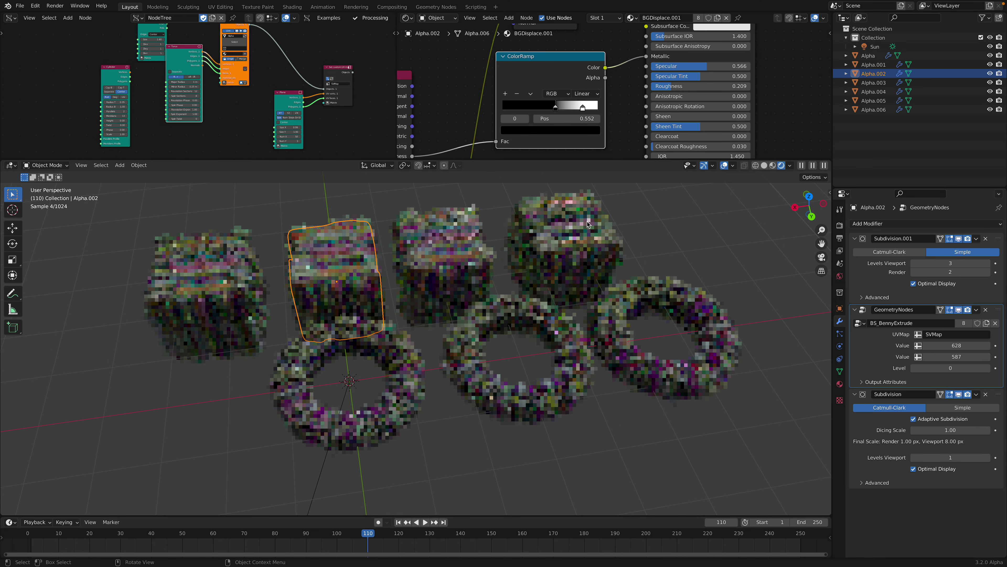
pyautogui.click(659, 228)
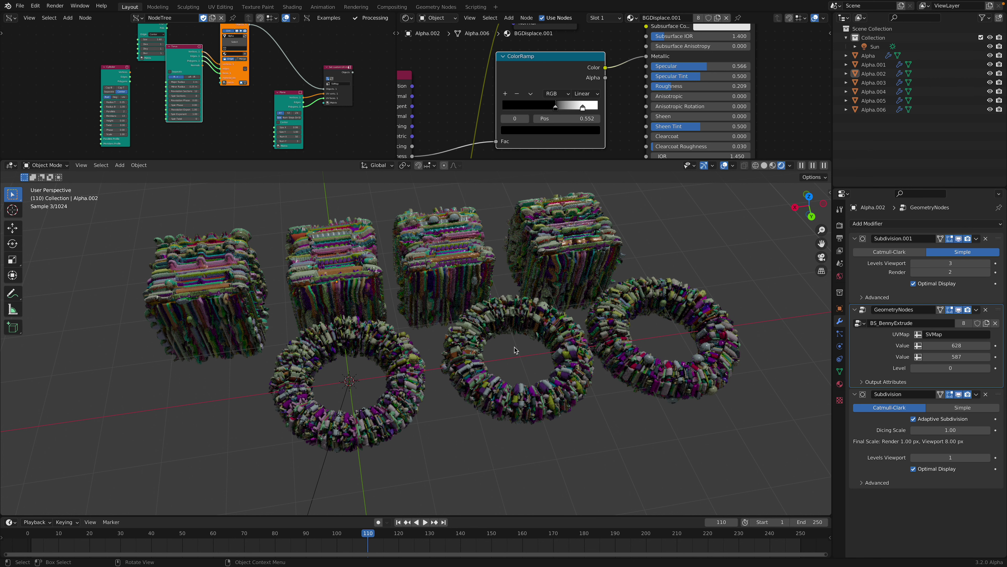
# Step: Spread out the generator and mesh viewer nodes in the Sverchok tree
pyautogui.scroll(5, 191, 79)
pyautogui.moveTo(139, 51); pyautogui.dragTo(78, 49)
pyautogui.moveTo(172, 92); pyautogui.dragTo(144, 76)
pyautogui.moveTo(204, 100); pyautogui.dragTo(88, 91, button='middle')
pyautogui.moveTo(145, 51); pyautogui.dragTo(183, 43)
pyautogui.moveTo(222, 98); pyautogui.dragTo(163, 48, button='middle')
pyautogui.scroll(2, 186, 69)
pyautogui.scroll(5, 179, 79)
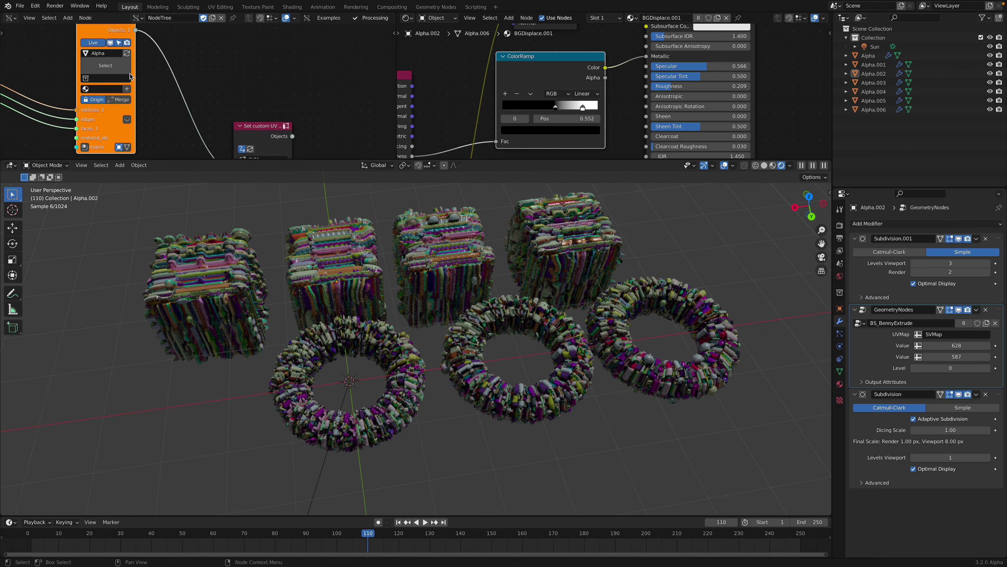
# Step: Reposition the Set custom UV map and Plane nodes in the Sverchok tree
pyautogui.moveTo(264, 144); pyautogui.dragTo(263, 111)
pyautogui.moveTo(264, 111); pyautogui.dragTo(288, 54, button='middle')
pyautogui.moveTo(205, 145); pyautogui.dragTo(209, 120)
pyautogui.moveTo(217, 103); pyautogui.dragTo(223, 87, button='middle')
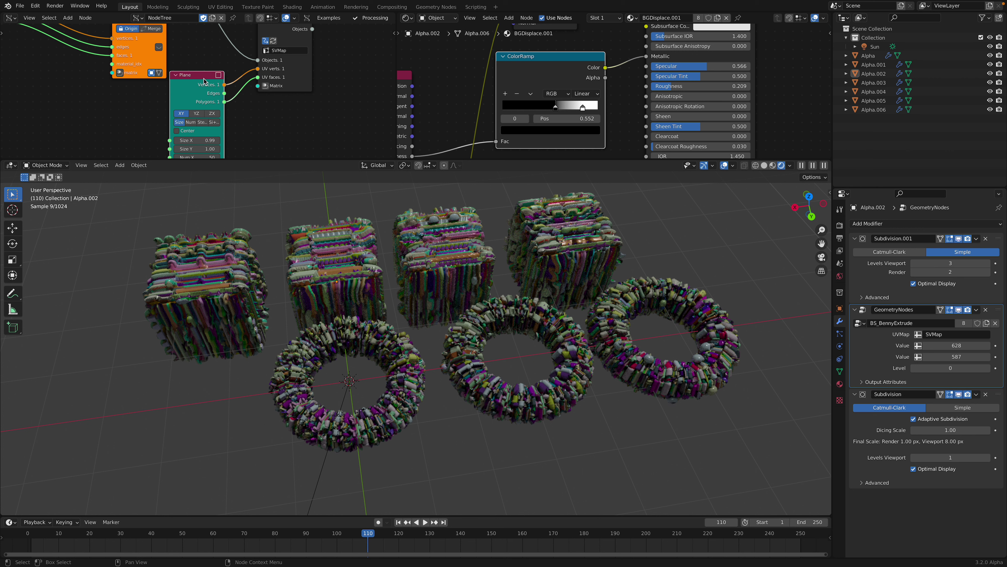
# Step: Shift the Plane node upward, set its Size X to 1.00 and check the rendered objects
pyautogui.moveTo(204, 81); pyautogui.dragTo(202, 72)
pyautogui.scroll(-2, 199, 69)
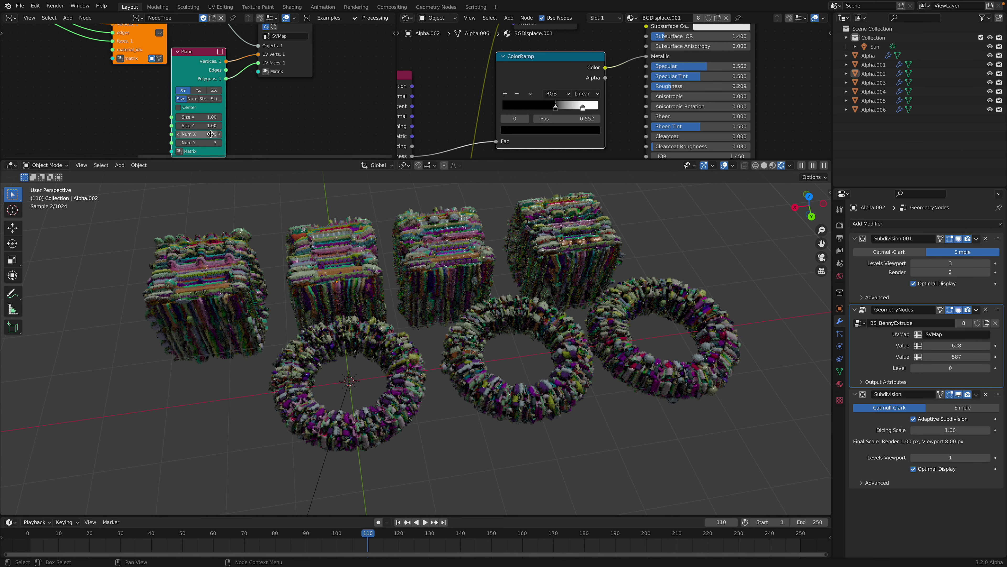
pyautogui.moveTo(578, 368); pyautogui.dragTo(574, 400, button='middle')
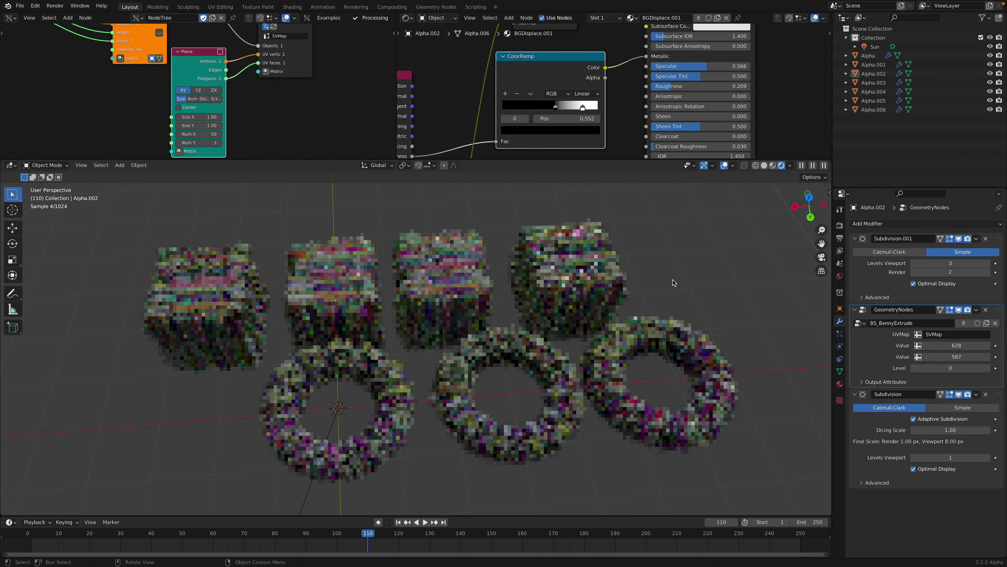